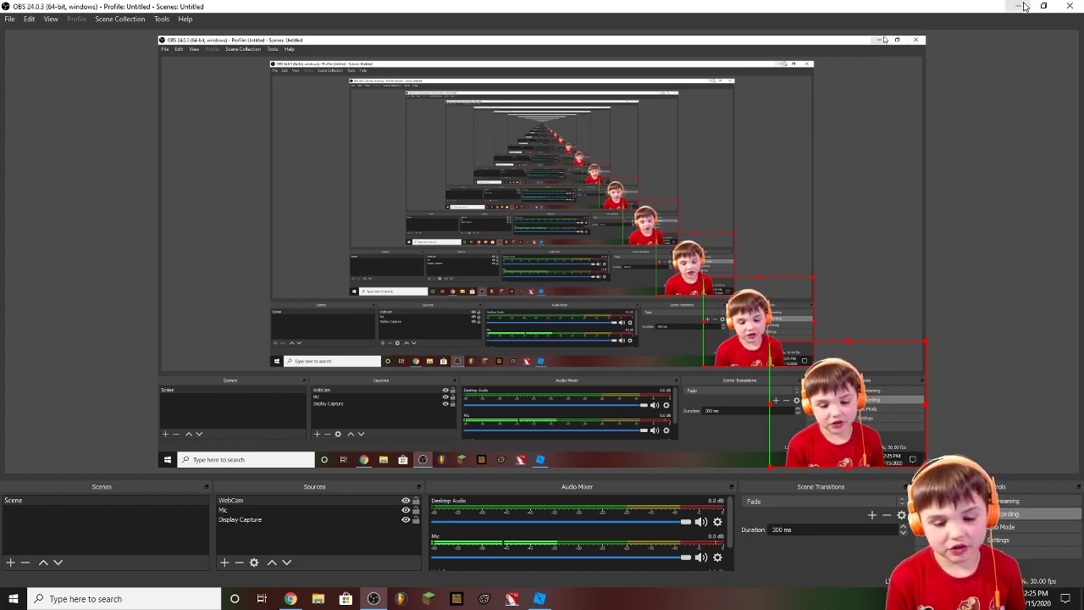
Step: Switch to Roblox Studio and insert an R6 Block Rig dummy with the Rig Builder
{"action": "left_click", "coordinate": [540, 599]}
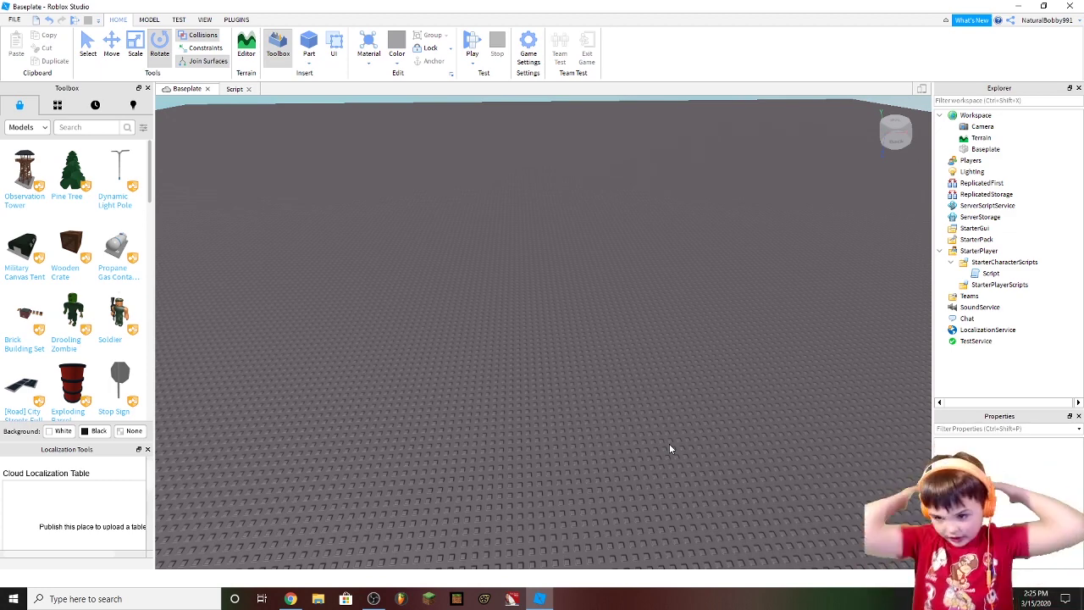
{"action": "right_click_drag", "start_coordinate": [670, 443], "coordinate": [663, 437]}
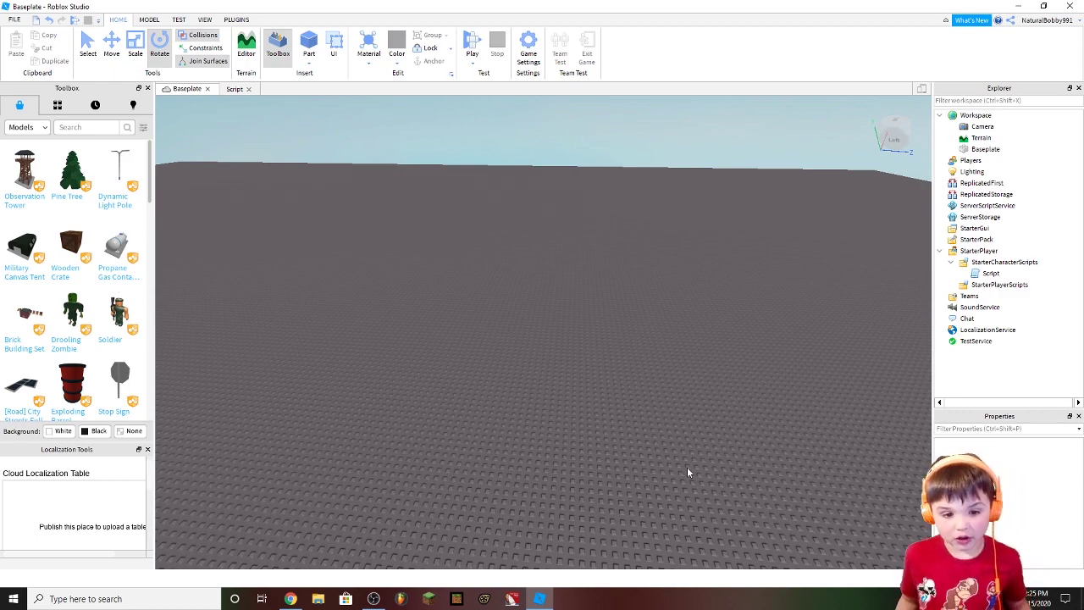
{"action": "right_click_drag", "start_coordinate": [687, 467], "coordinate": [688, 468]}
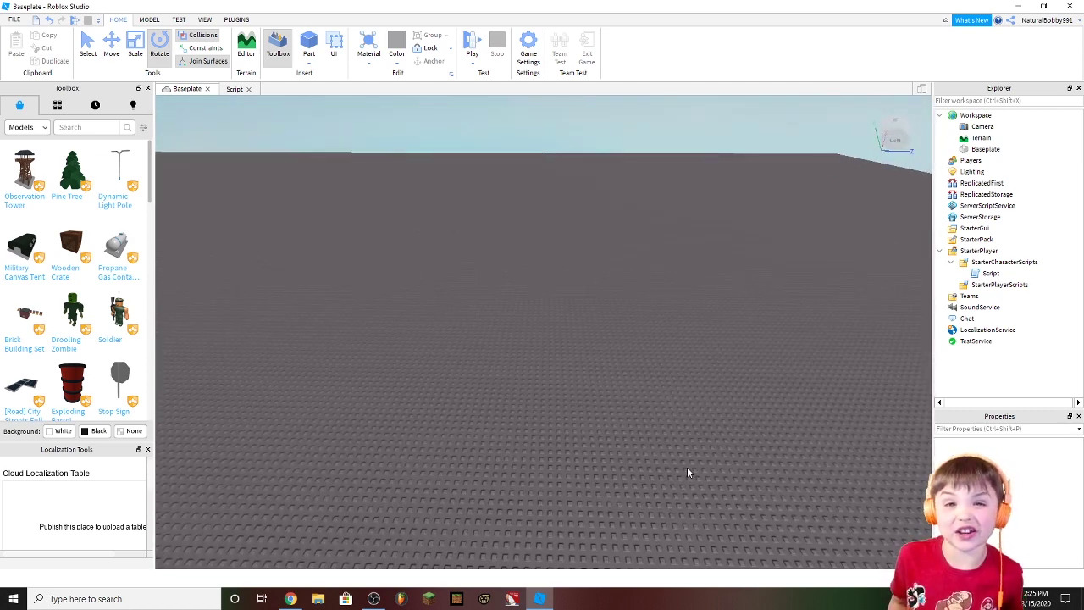
{"action": "right_click_drag", "start_coordinate": [687, 471], "coordinate": [687, 471]}
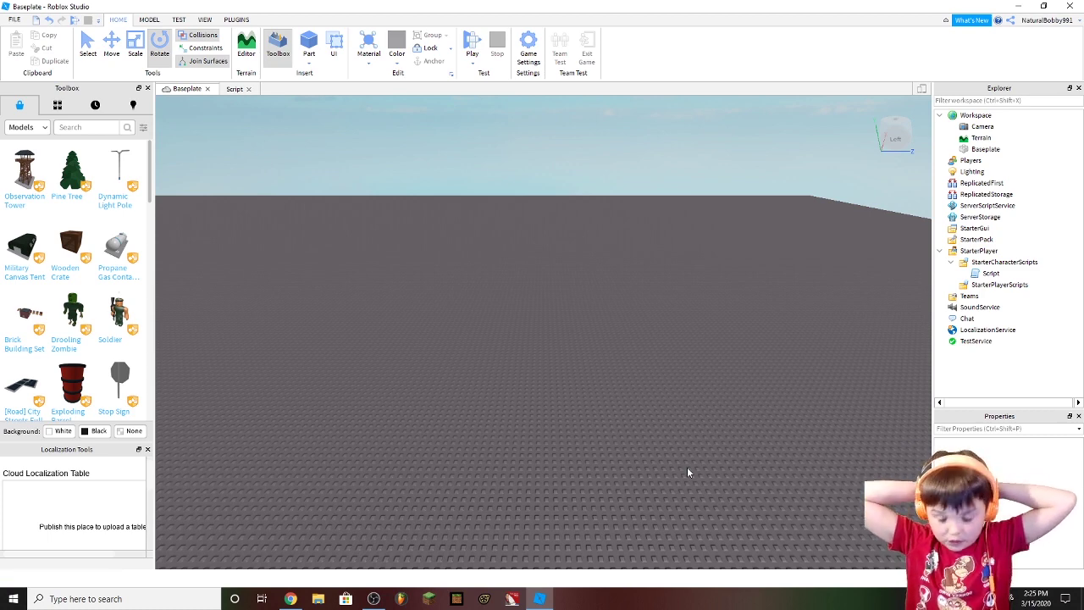
{"action": "right_click_drag", "start_coordinate": [687, 468], "coordinate": [615, 415]}
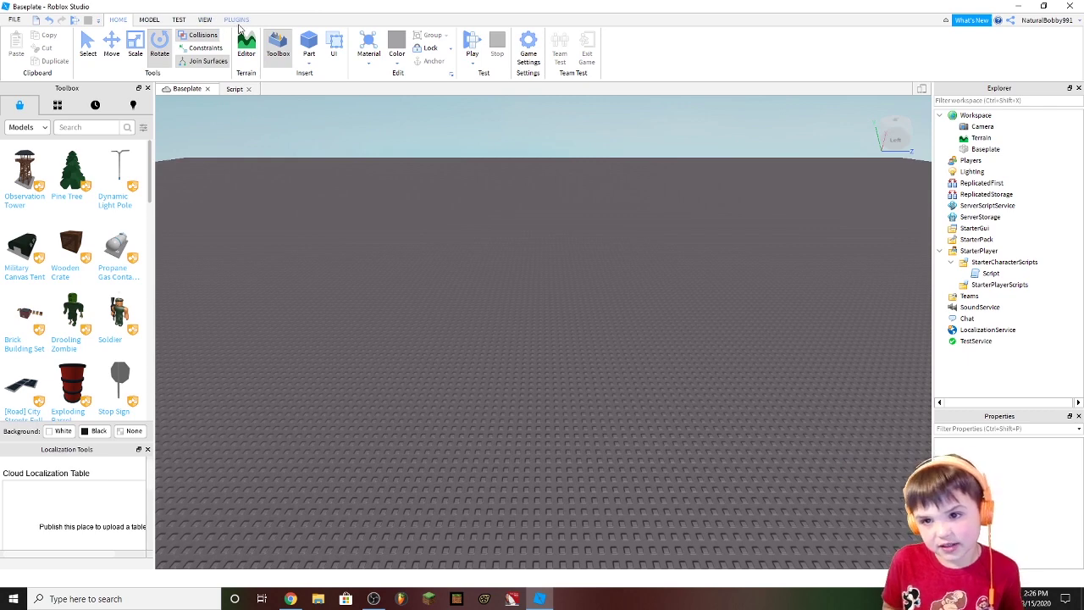
{"action": "left_click", "coordinate": [240, 29]}
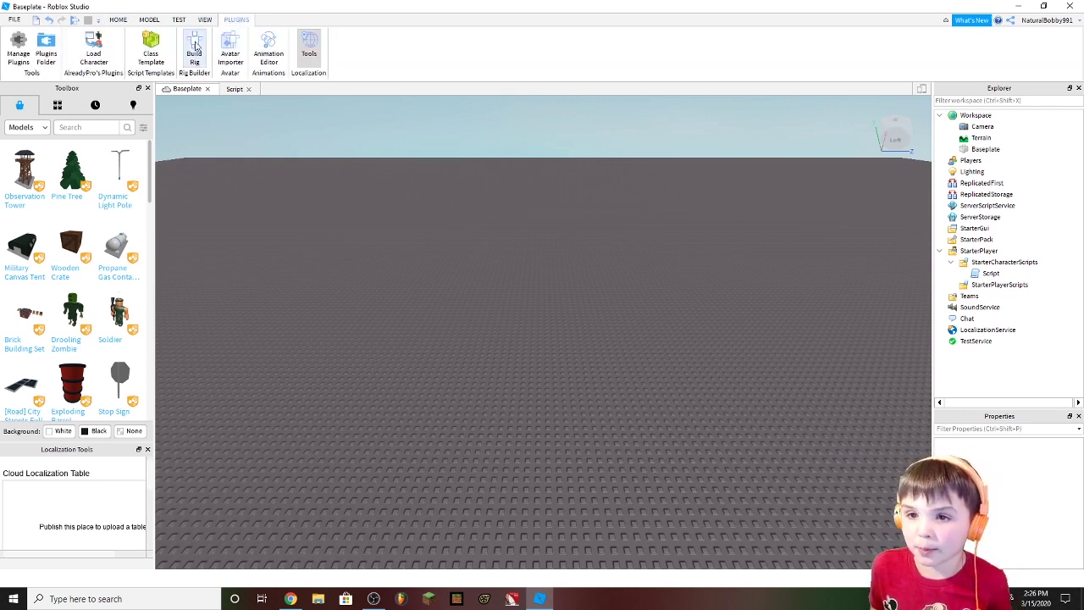
{"action": "left_click", "coordinate": [194, 49]}
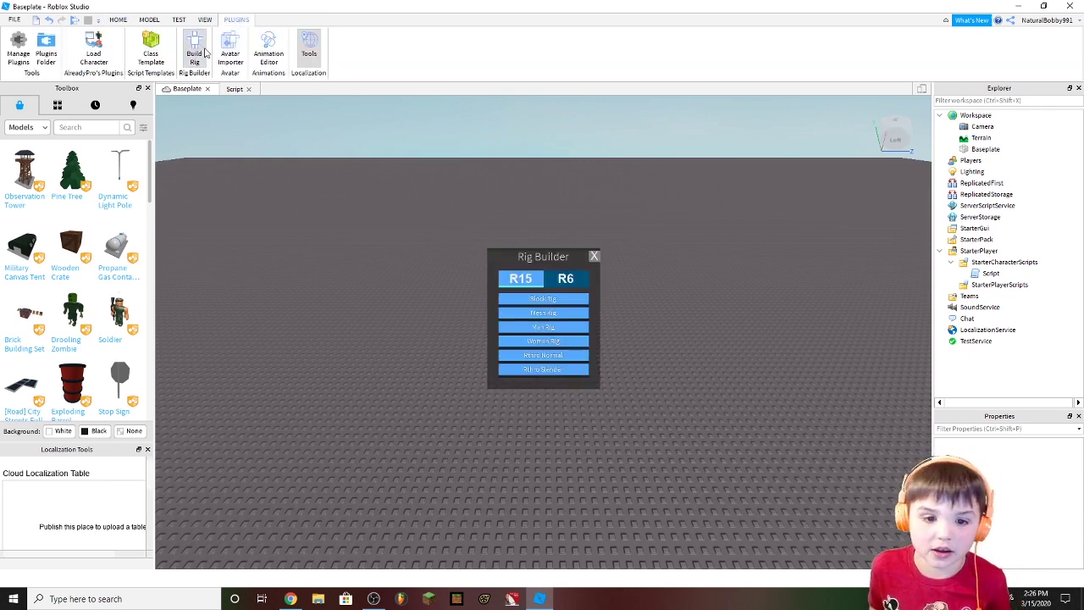
{"action": "left_click", "coordinate": [565, 280]}
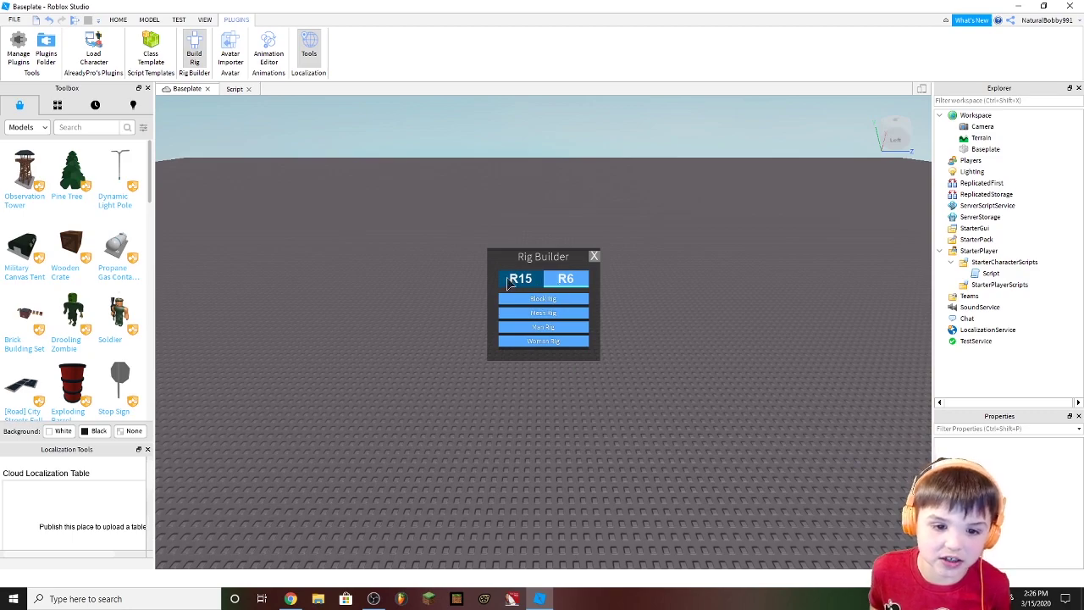
{"action": "left_click", "coordinate": [552, 301]}
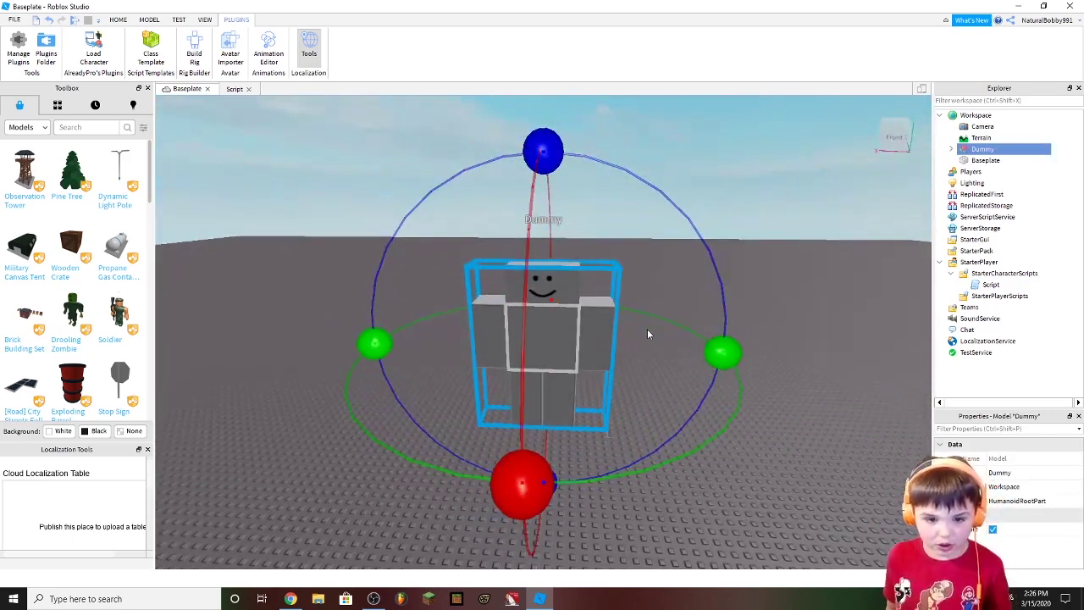
Step: Move the dummy across the baseplate to a spot nearer the viewpoint
{"action": "left_click_drag", "start_coordinate": [559, 337], "coordinate": [549, 476]}
{"action": "right_click_drag", "start_coordinate": [624, 501], "coordinate": [625, 488]}
{"action": "key", "text": "w"}
{"action": "key", "text": "s"}
{"action": "key", "text": "d"}
{"action": "key", "text": "a"}
{"action": "key", "text": "s"}
{"action": "key", "text": "w"}
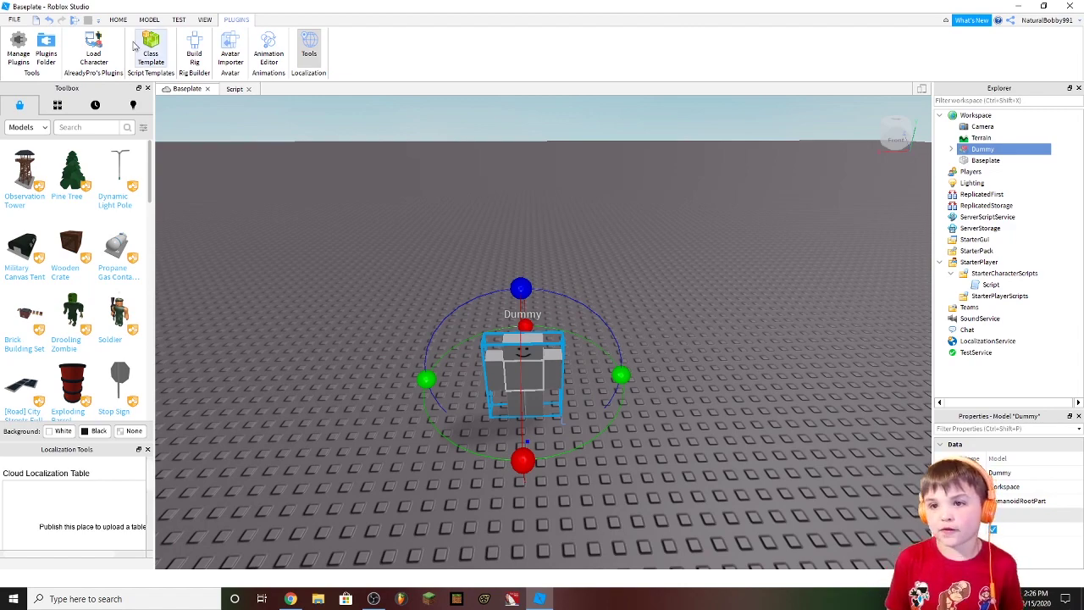
Step: Examine the Avatar options in the game settings, trying Standard animation before returning to Player Choice and closing without saving
{"action": "left_click", "coordinate": [116, 21]}
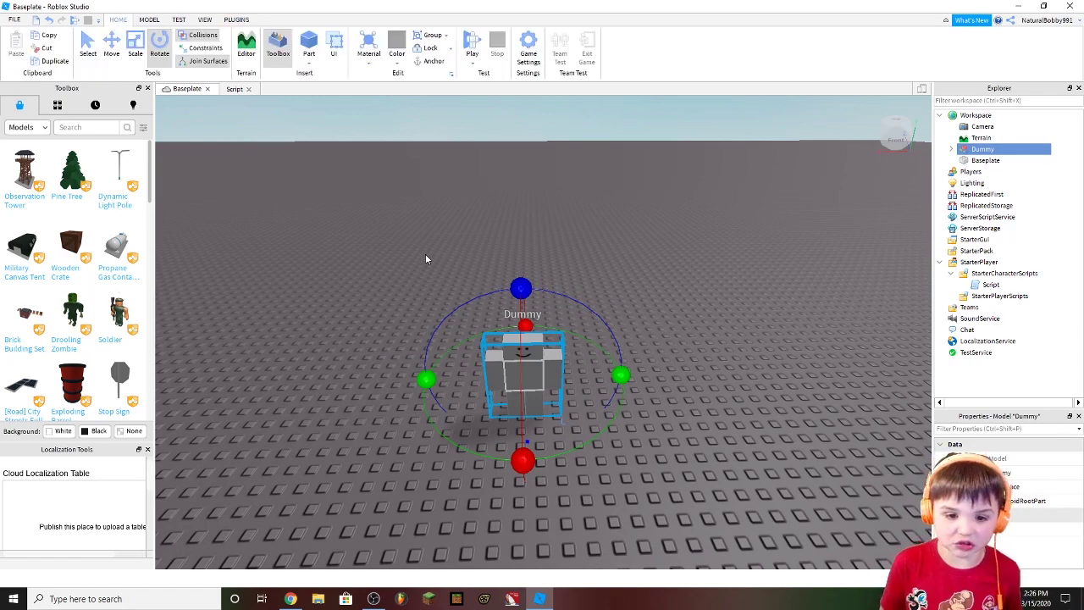
{"action": "right_click_drag", "start_coordinate": [643, 469], "coordinate": [630, 467]}
{"action": "key", "text": "w"}
{"action": "key", "text": "s"}
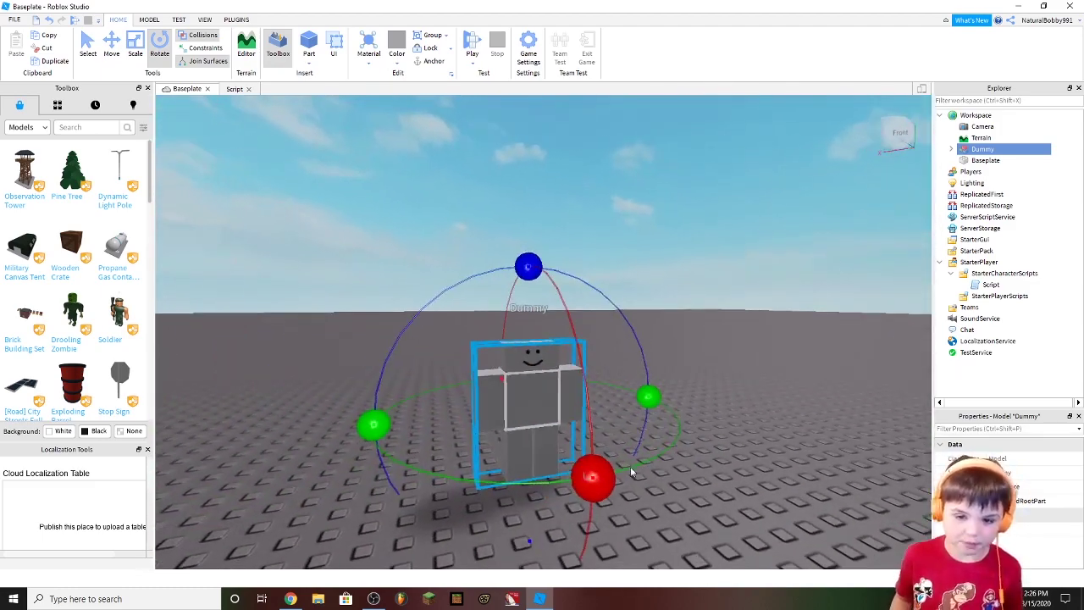
{"action": "left_click", "coordinate": [528, 47]}
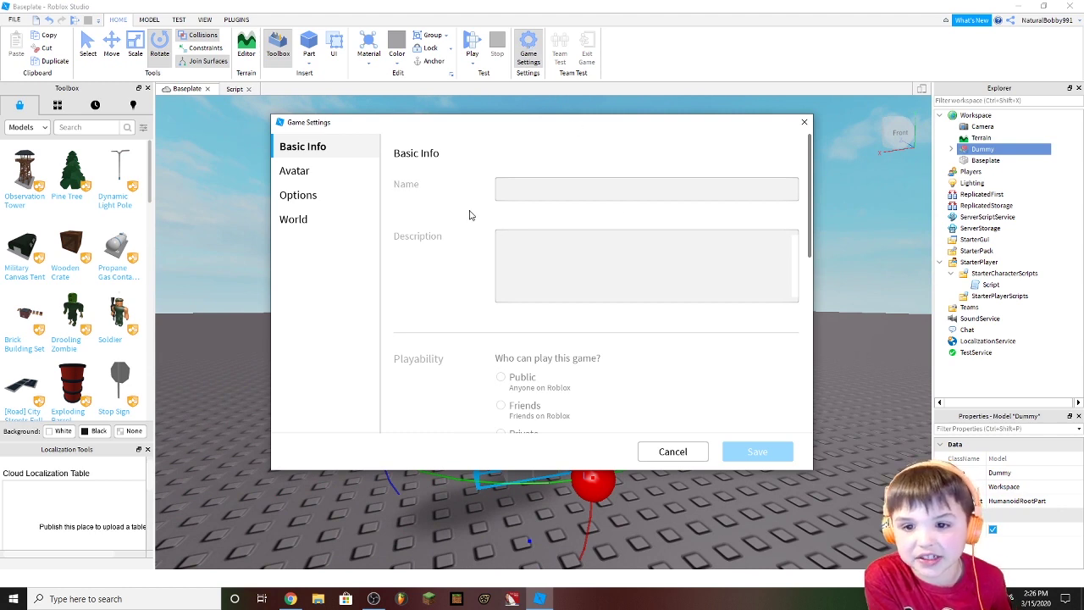
{"action": "left_click", "coordinate": [329, 171]}
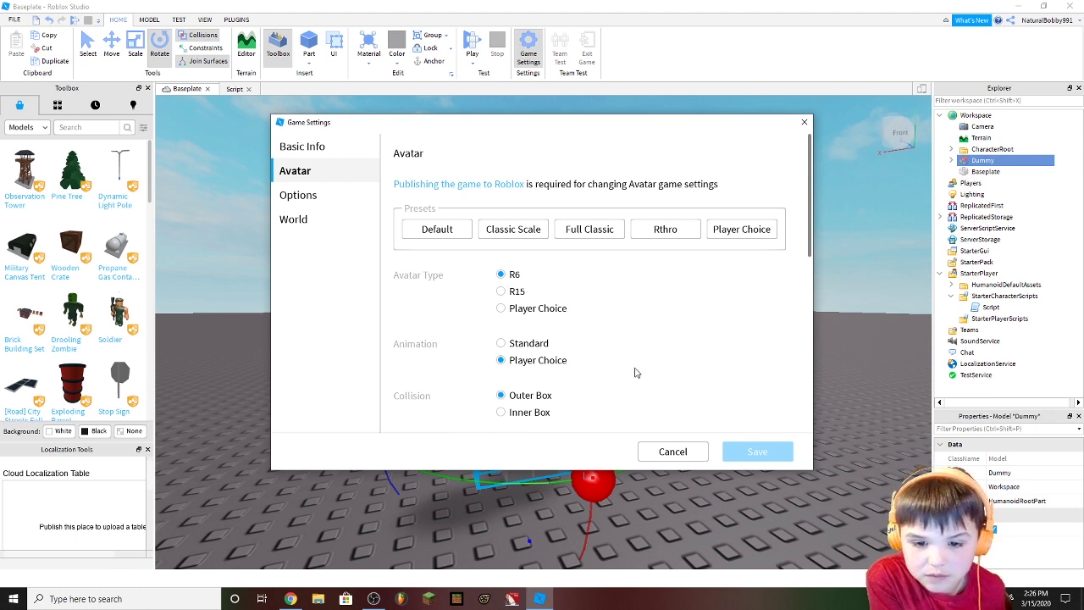
{"action": "left_click", "coordinate": [501, 344]}
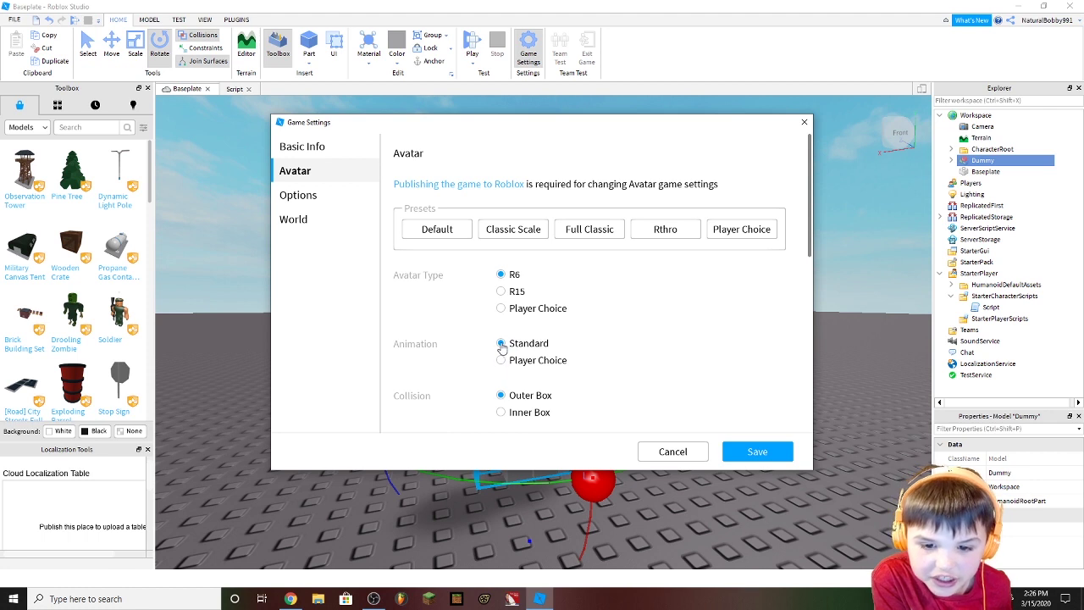
{"action": "left_click", "coordinate": [503, 361]}
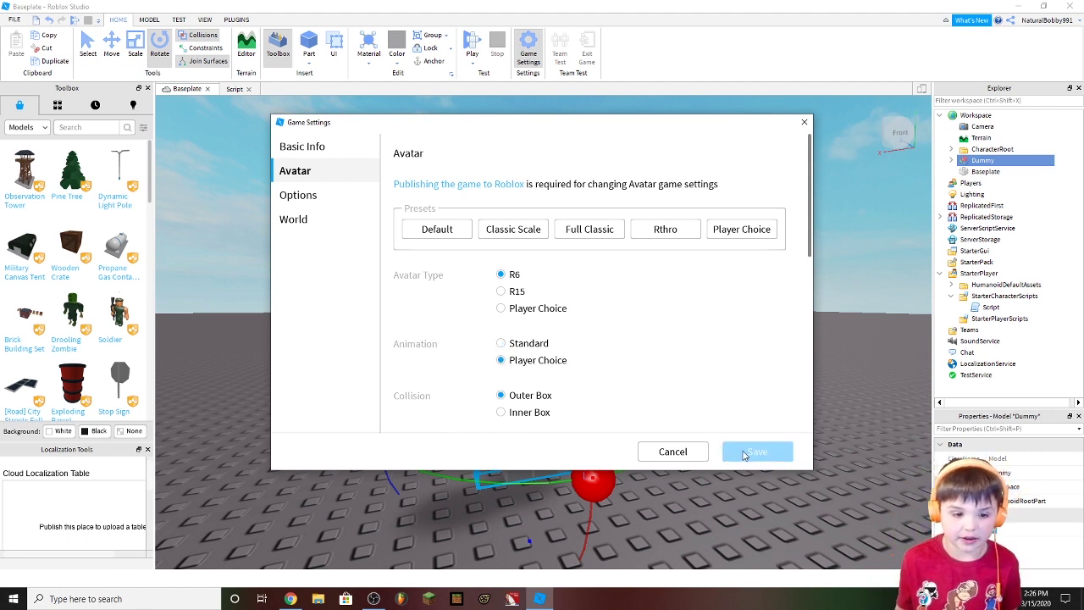
{"action": "left_click", "coordinate": [804, 122]}
Step: Open the Animation Editor and choose the dummy as the rig to animate
{"action": "right_click_drag", "start_coordinate": [800, 183], "coordinate": [799, 226]}
{"action": "key", "text": "w"}
{"action": "scroll", "coordinate": [799, 225], "scroll_direction": "down", "scroll_amount": 6}
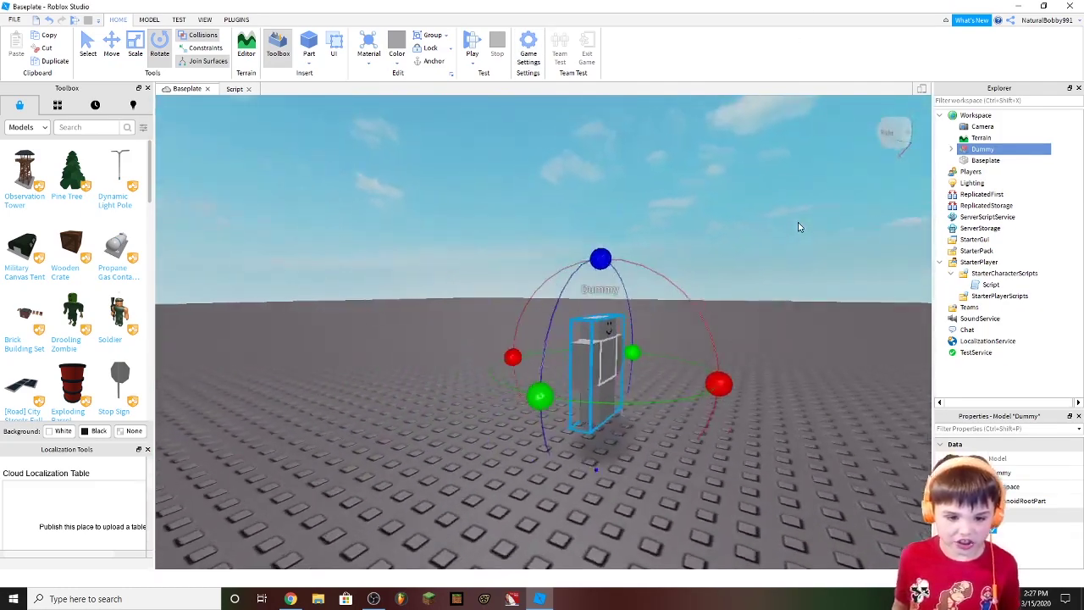
{"action": "scroll", "coordinate": [798, 227], "scroll_direction": "up", "scroll_amount": 3}
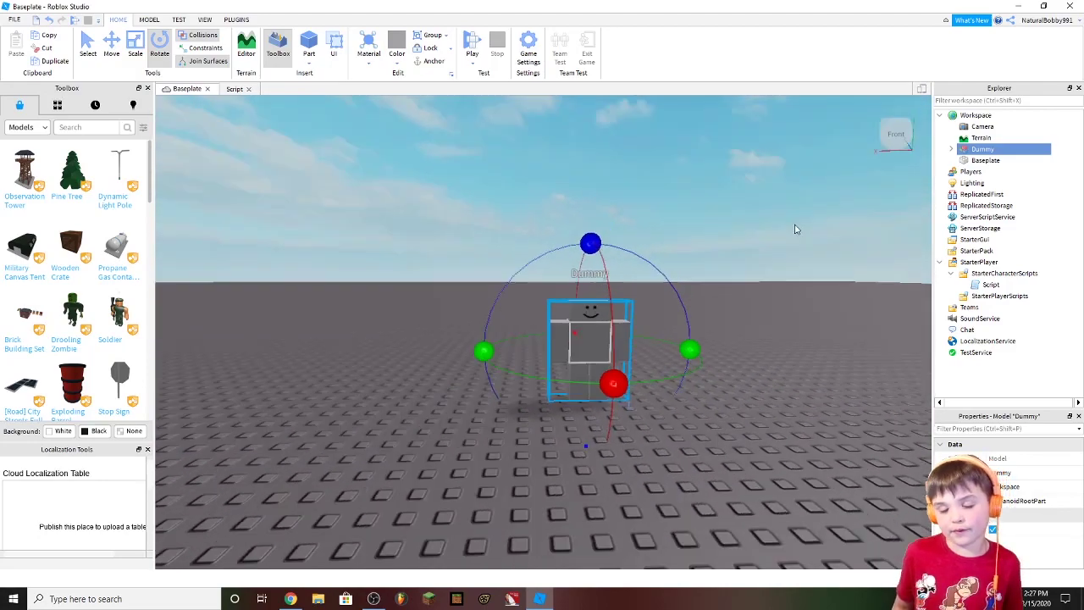
{"action": "scroll", "coordinate": [798, 226], "scroll_direction": "down", "scroll_amount": 3}
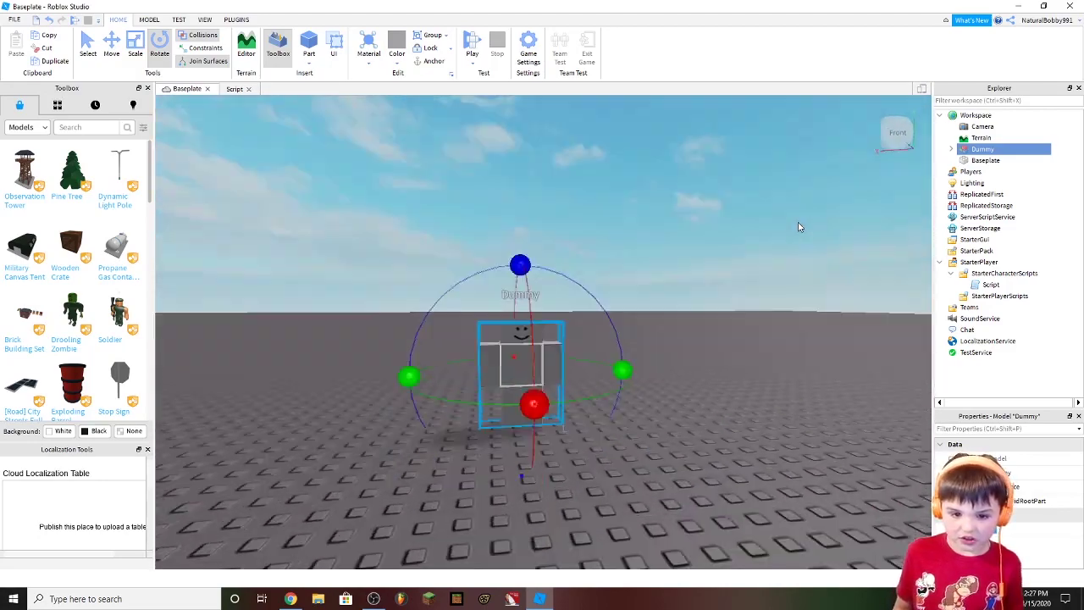
{"action": "scroll", "coordinate": [798, 227], "scroll_direction": "up", "scroll_amount": 3}
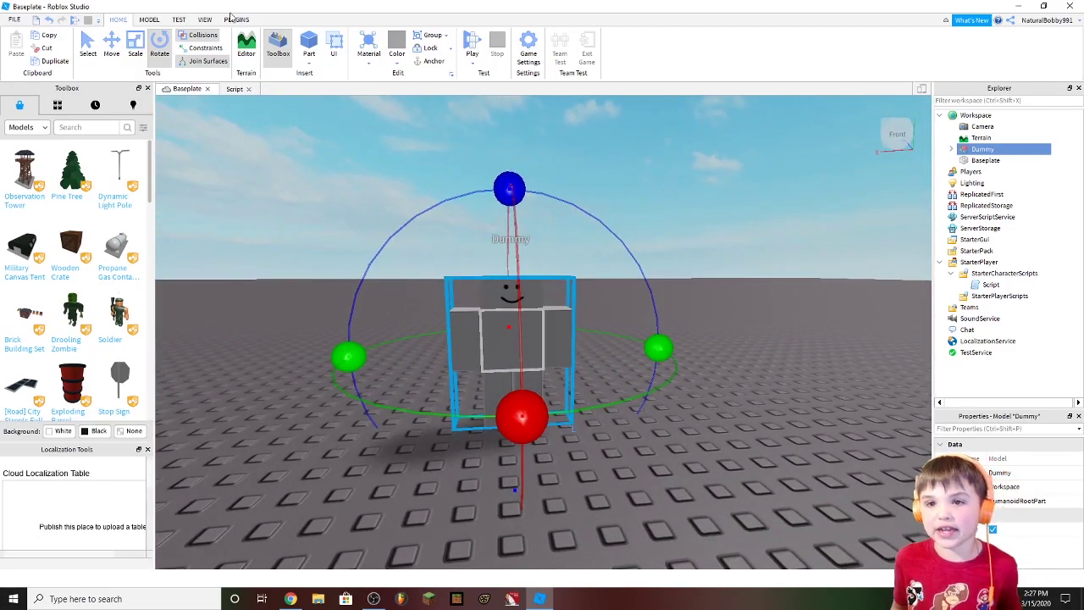
{"action": "left_click", "coordinate": [235, 20]}
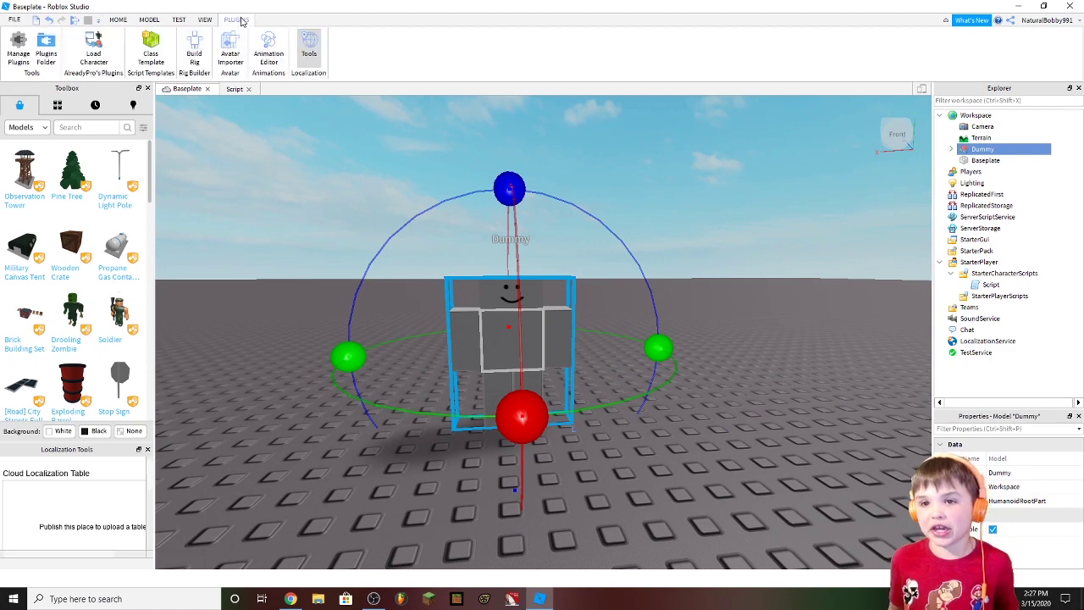
{"action": "left_click", "coordinate": [268, 46]}
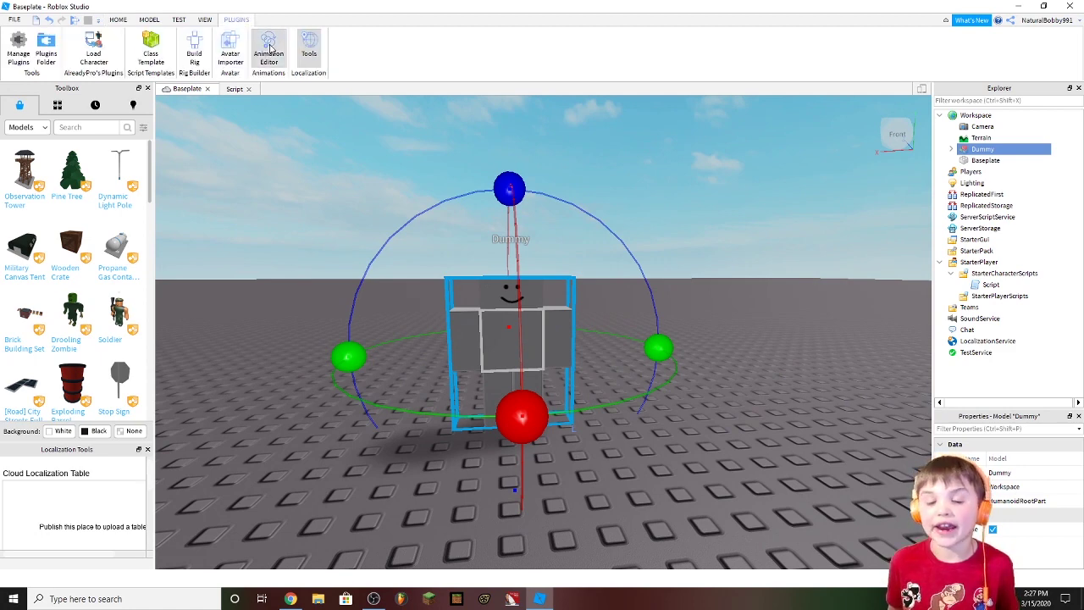
{"action": "right_click_drag", "start_coordinate": [615, 200], "coordinate": [624, 204]}
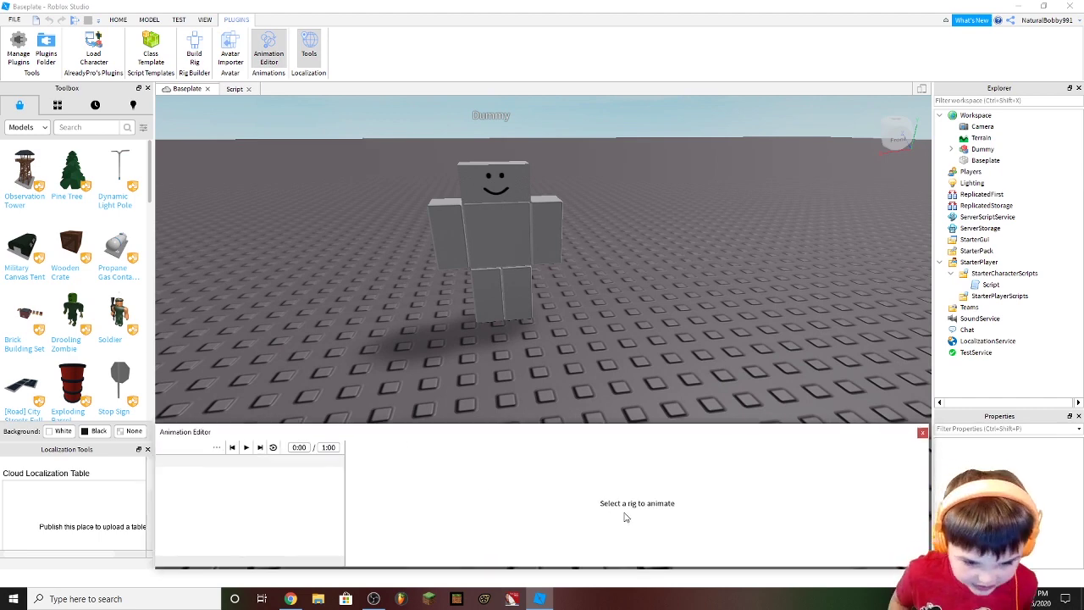
{"action": "left_click", "coordinate": [453, 252]}
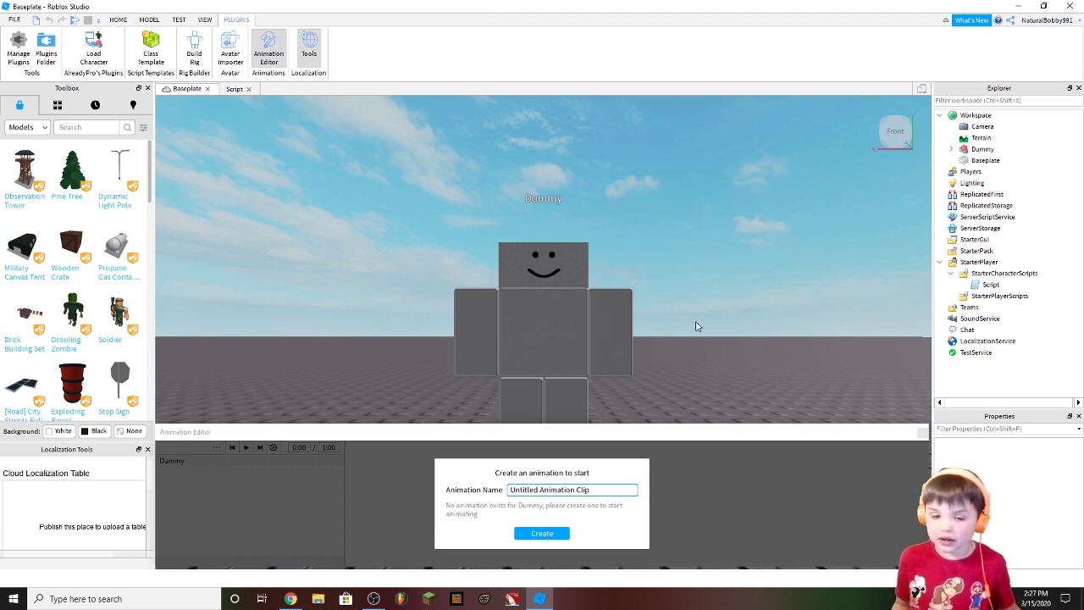
Step: Create a new animation for the dummy named Sonic Run
{"action": "left_click_drag", "start_coordinate": [606, 490], "coordinate": [496, 505]}
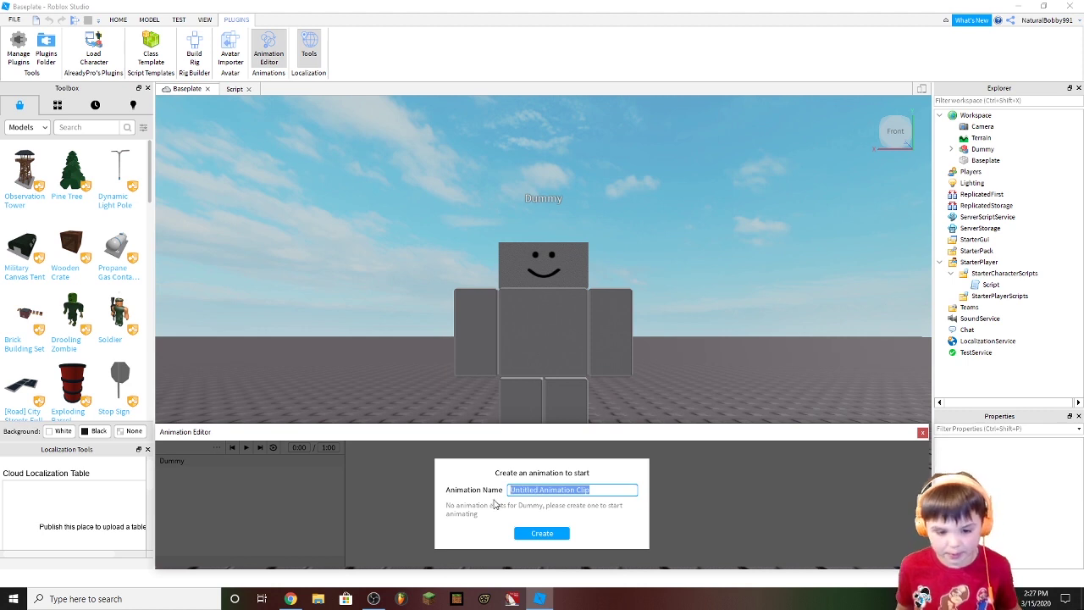
{"action": "key", "text": "BackSpace"}
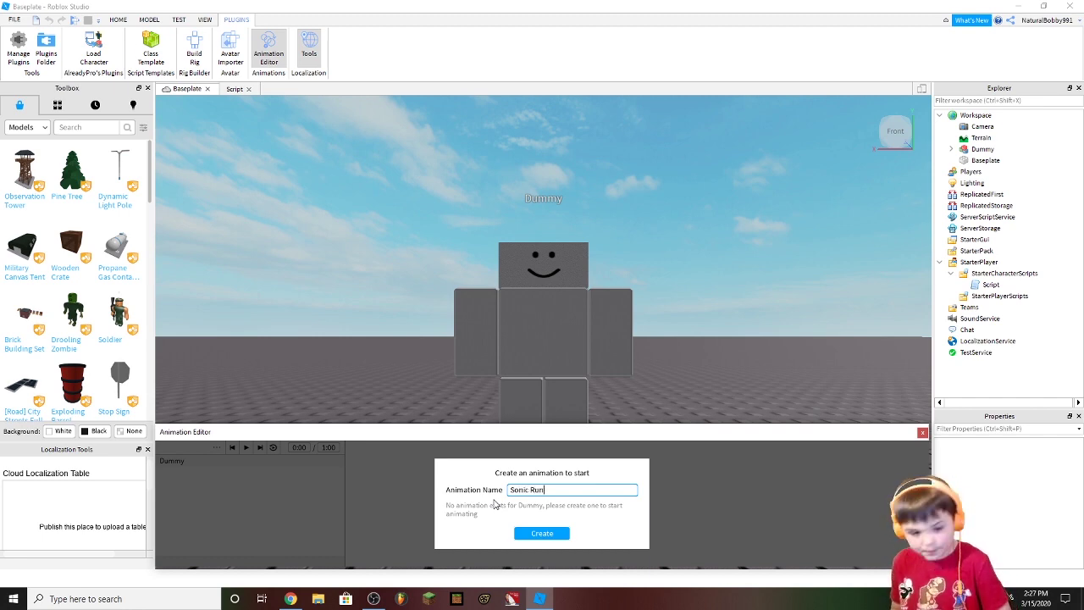
{"action": "type", "text": "Sonic Run"}
{"action": "key", "text": "Return"}
Step: Rotate the dummy's right arm straight back to key its pose at 0:00
{"action": "right_click_drag", "start_coordinate": [727, 343], "coordinate": [692, 324]}
{"action": "scroll", "coordinate": [720, 324], "scroll_direction": "down", "scroll_amount": 8}
{"action": "key", "text": "f"}
{"action": "scroll", "coordinate": [721, 327], "scroll_direction": "up", "scroll_amount": 6}
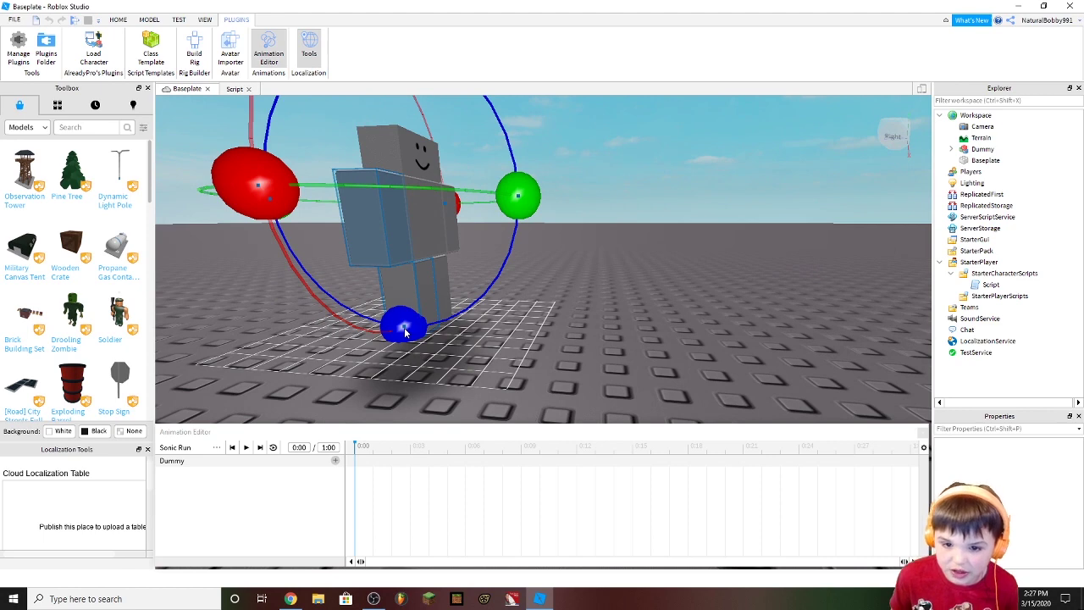
{"action": "left_click_drag", "start_coordinate": [405, 332], "coordinate": [393, 330]}
{"action": "left_click_drag", "start_coordinate": [334, 285], "coordinate": [260, 181]}
Step: Rotate the dummy's left arm straight back to match the right arm at 0:00
{"action": "right_click_drag", "start_coordinate": [625, 304], "coordinate": [625, 303]}
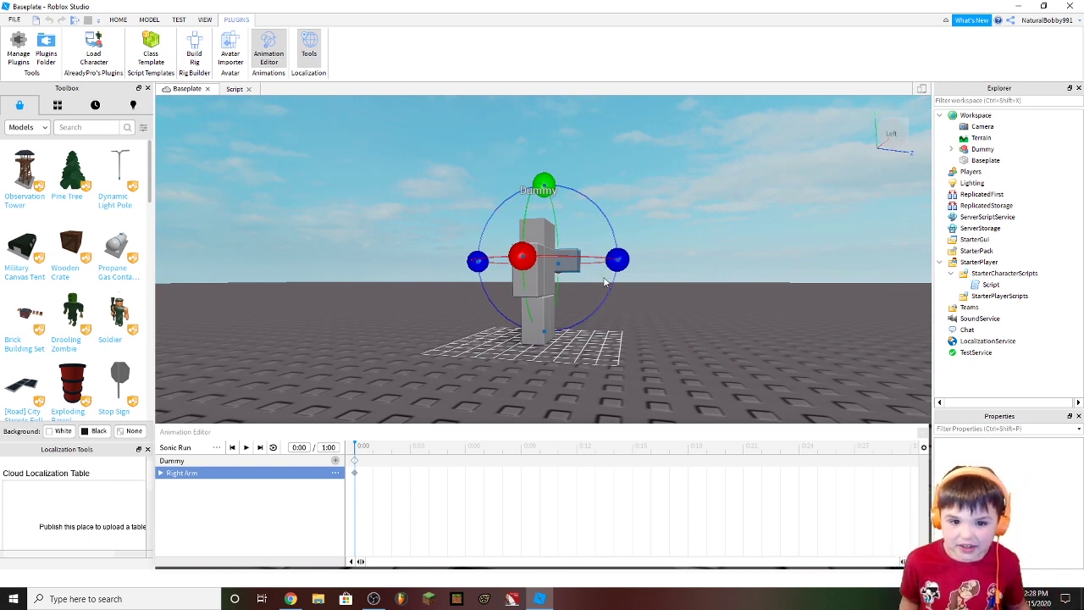
{"action": "left_click", "coordinate": [530, 287]}
{"action": "left_click_drag", "start_coordinate": [530, 347], "coordinate": [631, 269]}
Step: Swing the left leg forward and the right leg backward into a stride at 0:00
{"action": "right_click_drag", "start_coordinate": [678, 320], "coordinate": [678, 320]}
{"action": "left_click", "coordinate": [613, 322]}
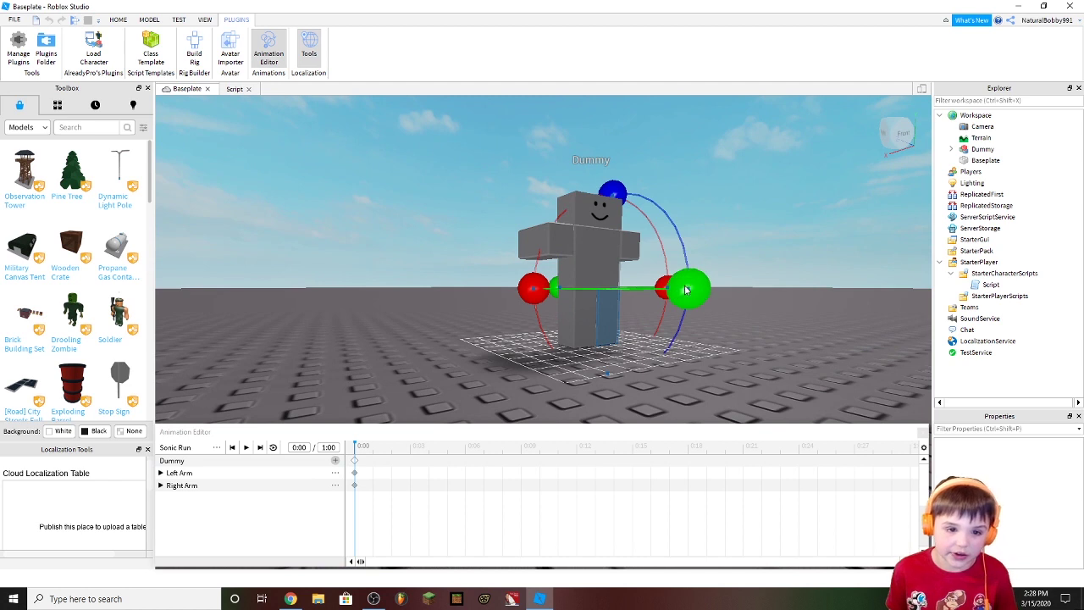
{"action": "left_click_drag", "start_coordinate": [612, 192], "coordinate": [533, 196]}
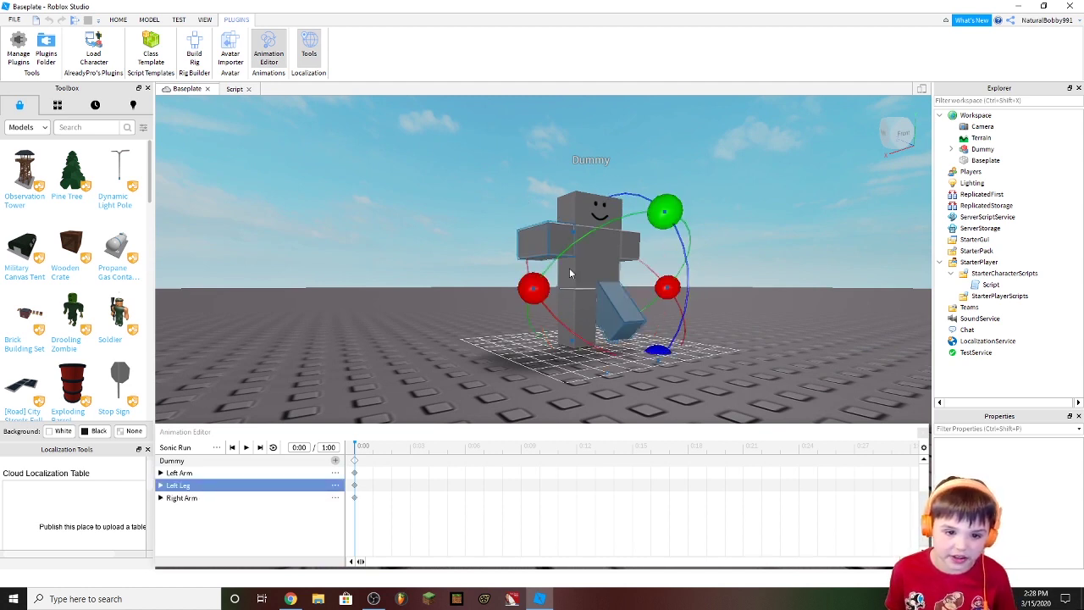
{"action": "left_click", "coordinate": [590, 336]}
{"action": "left_click_drag", "start_coordinate": [576, 182], "coordinate": [662, 279]}
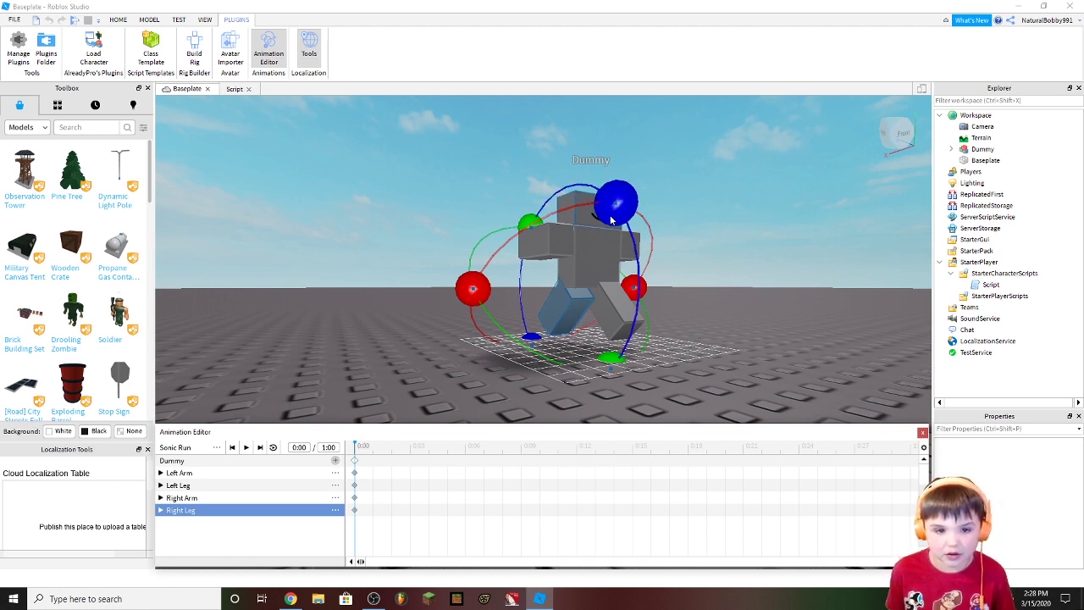
Step: Rotate both legs back to a straight standing pose at 0:00
{"action": "left_click_drag", "start_coordinate": [614, 208], "coordinate": [565, 186]}
{"action": "left_click", "coordinate": [620, 317]}
{"action": "left_click_drag", "start_coordinate": [662, 345], "coordinate": [617, 385]}
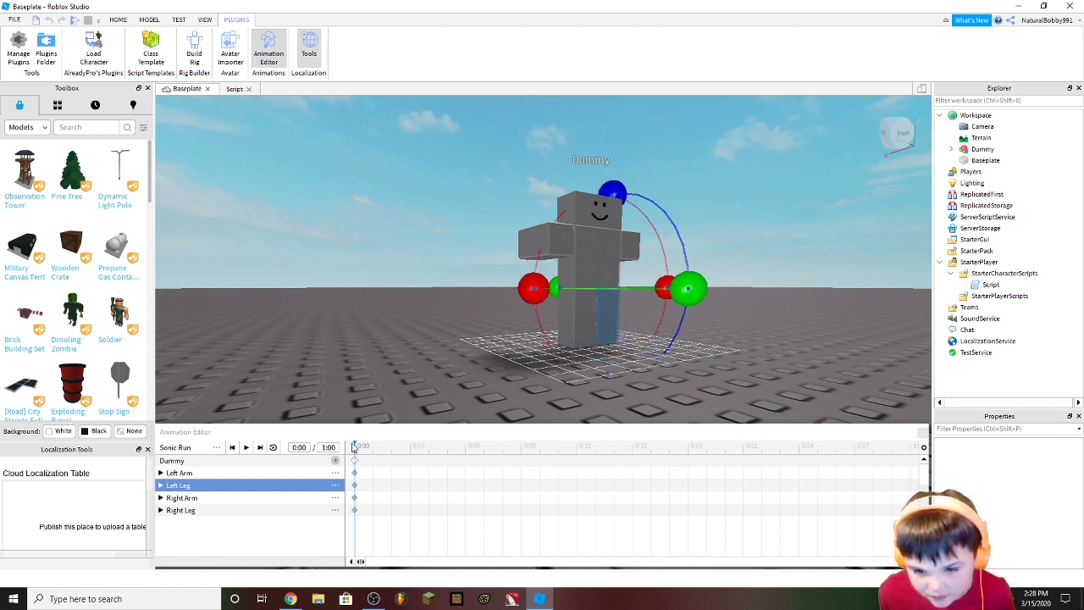
Step: Move the playhead of the Sonic Run timeline to 0:02
{"action": "left_click_drag", "start_coordinate": [355, 441], "coordinate": [355, 443]}
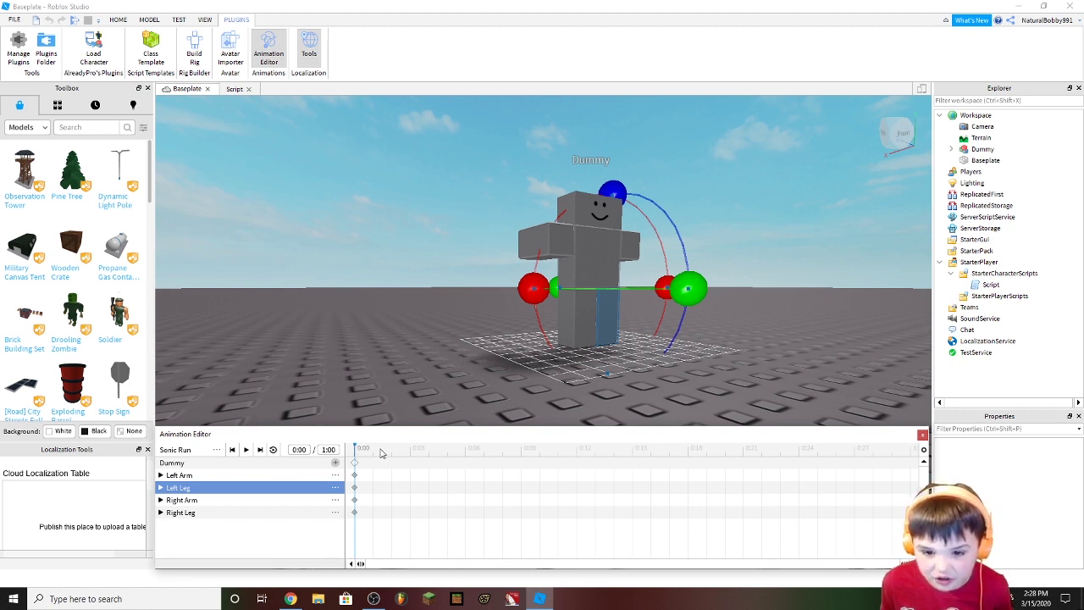
{"action": "left_click_drag", "start_coordinate": [354, 440], "coordinate": [353, 440]}
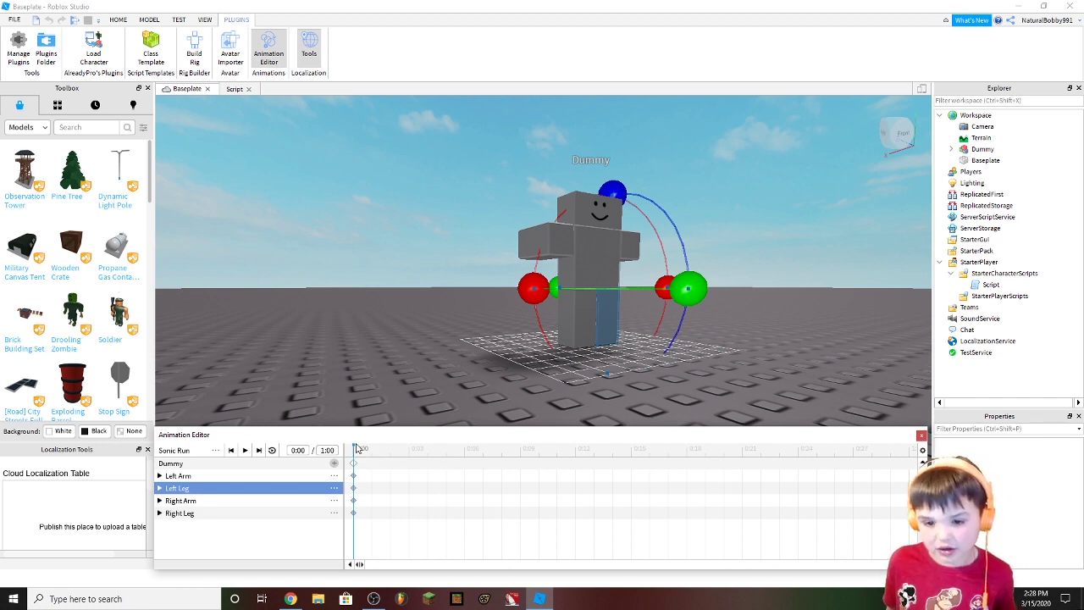
{"action": "left_click_drag", "start_coordinate": [356, 450], "coordinate": [391, 452]}
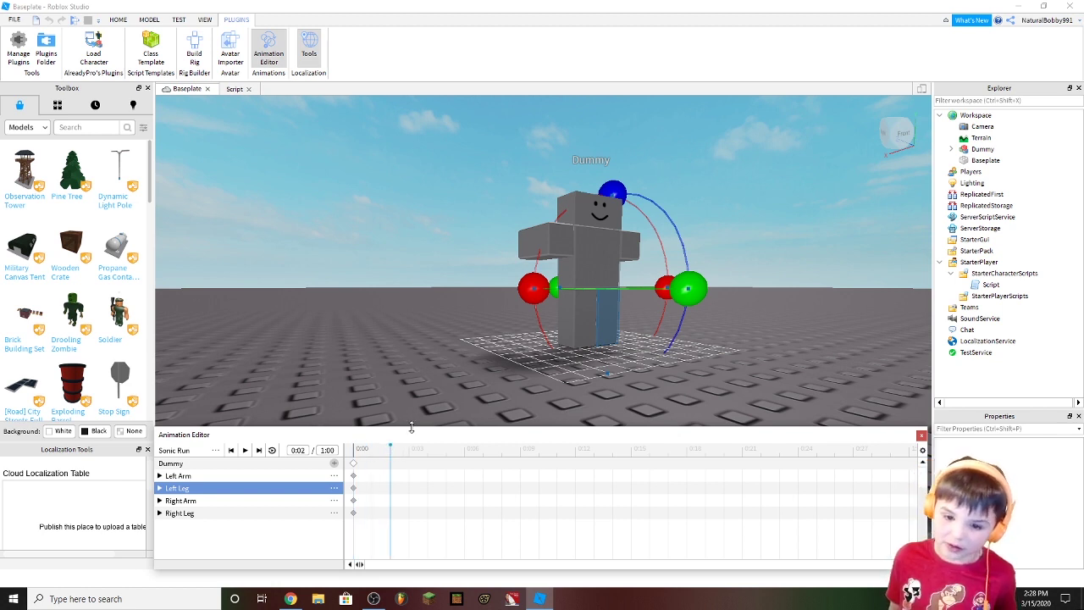
Step: At 0:01, swing the dummy's left leg forward and the right leg backward into a partial stride
{"action": "left_click_drag", "start_coordinate": [391, 448], "coordinate": [374, 449]}
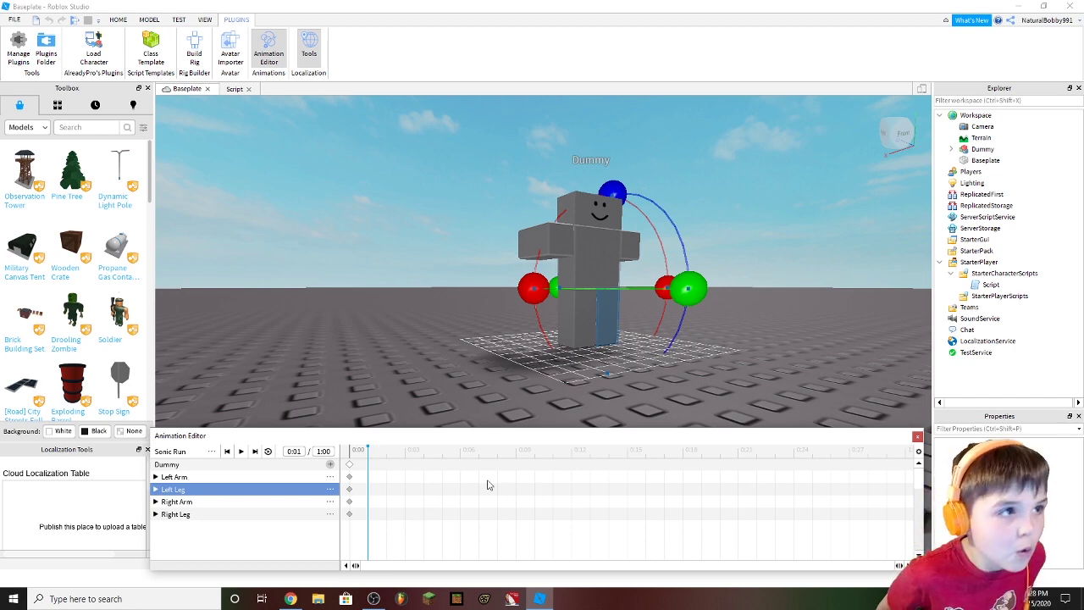
{"action": "right_click_drag", "start_coordinate": [719, 382], "coordinate": [718, 382]}
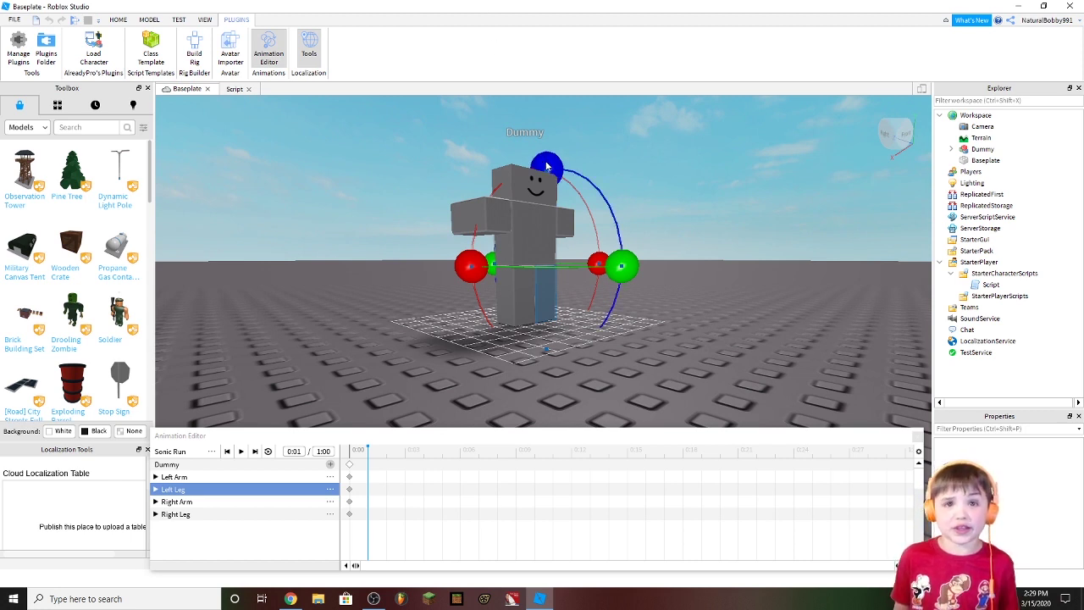
{"action": "left_click_drag", "start_coordinate": [546, 167], "coordinate": [449, 191]}
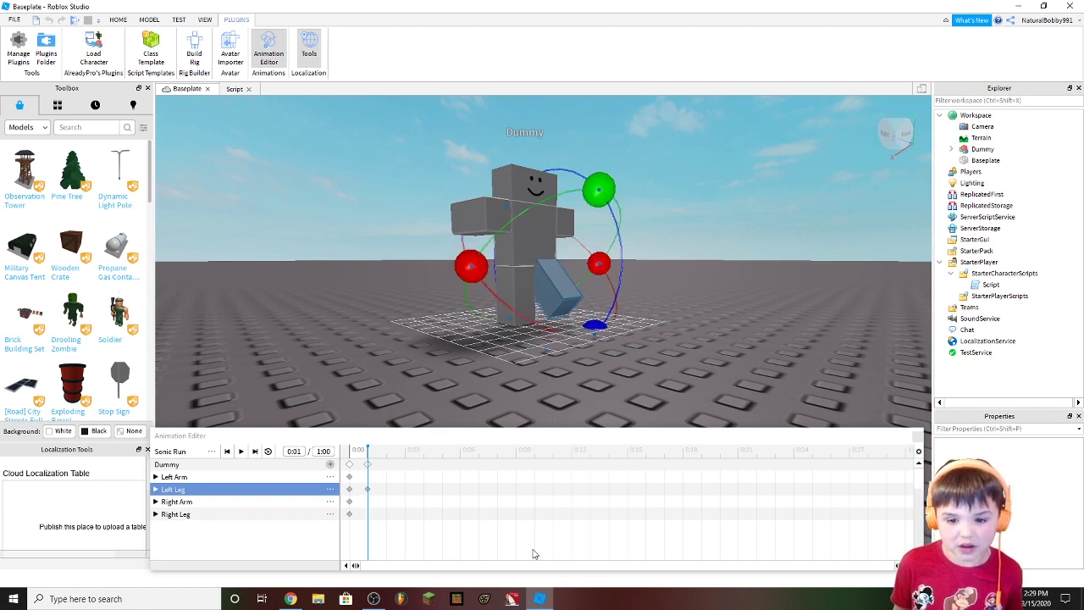
{"action": "left_click", "coordinate": [525, 293]}
{"action": "left_click_drag", "start_coordinate": [504, 157], "coordinate": [587, 184]}
{"action": "key", "text": "w"}
{"action": "right_click_drag", "start_coordinate": [599, 185], "coordinate": [624, 188]}
{"action": "key", "text": "s"}
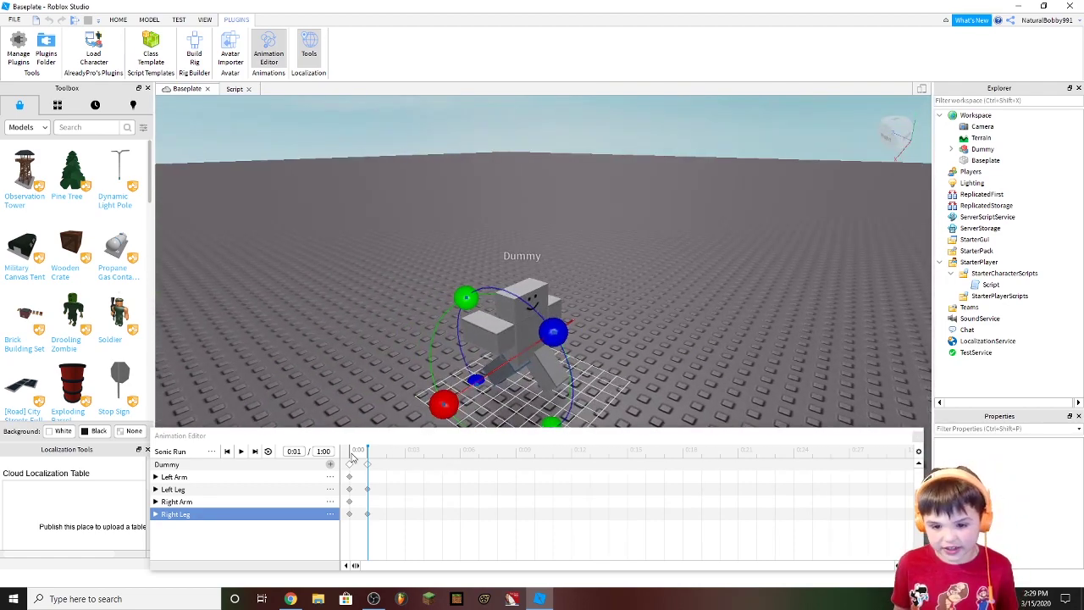
Step: At 0:02, raise the left leg out to the front and the right leg out to the back in a full stride
{"action": "mouse_move", "coordinate": [367, 451]}
{"action": "left_mouse_down"}
{"action": "mouse_move", "coordinate": [345, 455]}
{"action": "mouse_move", "coordinate": [405, 454]}
{"action": "mouse_move", "coordinate": [381, 460]}
{"action": "left_mouse_up"}
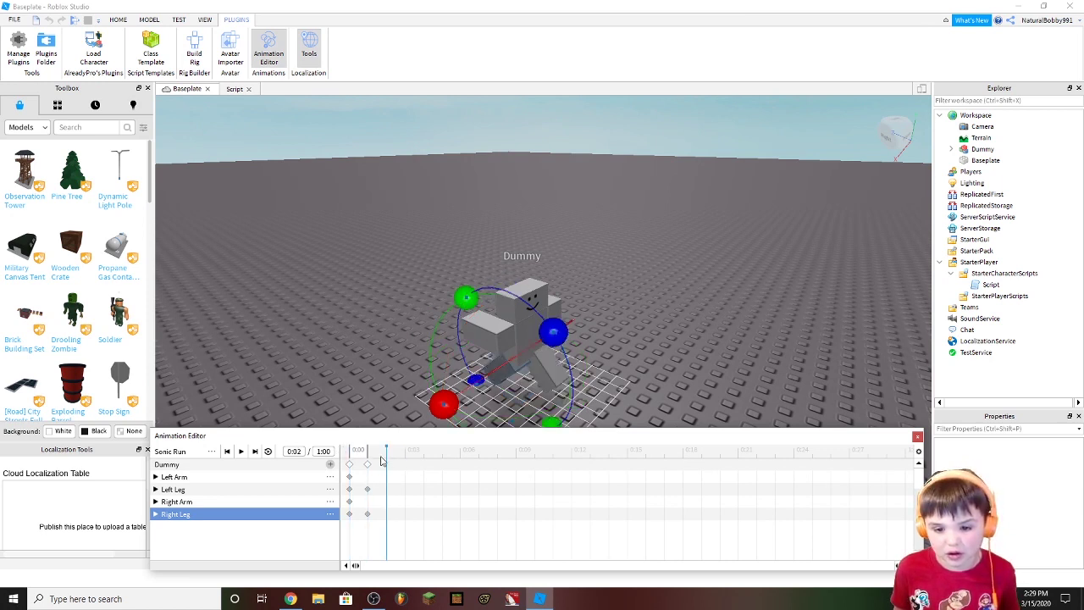
{"action": "left_click", "coordinate": [551, 386]}
{"action": "scroll", "coordinate": [569, 377], "scroll_direction": "down", "scroll_amount": 3}
{"action": "left_click_drag", "start_coordinate": [573, 376], "coordinate": [581, 359]}
{"action": "left_click", "coordinate": [519, 361]}
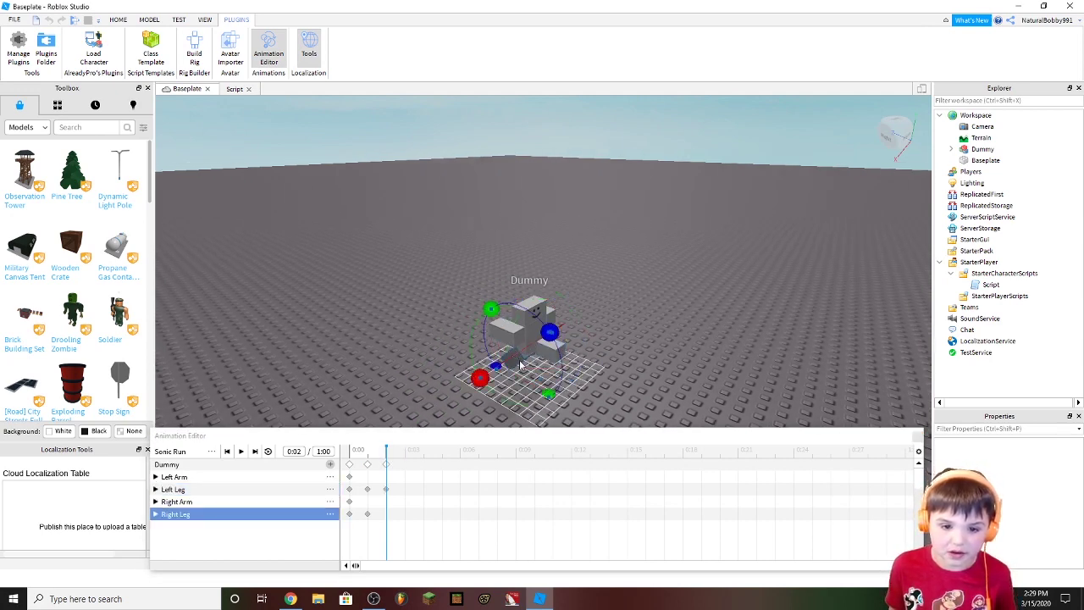
{"action": "left_click_drag", "start_coordinate": [551, 335], "coordinate": [569, 364]}
{"action": "right_click_drag", "start_coordinate": [610, 361], "coordinate": [555, 387]}
{"action": "scroll", "coordinate": [597, 362], "scroll_direction": "up", "scroll_amount": 3}
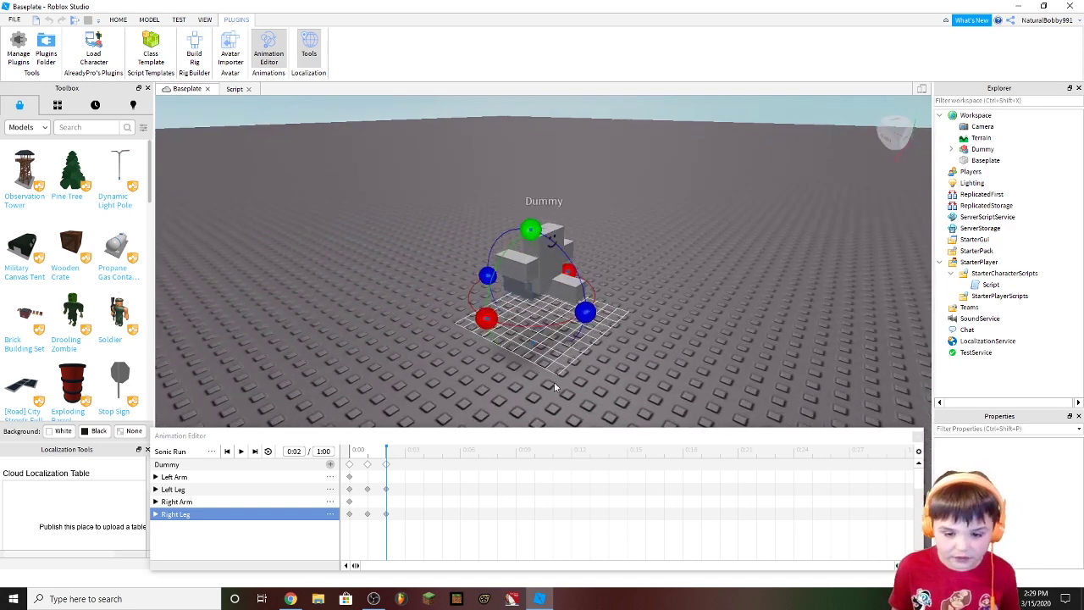
Step: Delete the left and right leg keyframes at 0:01
{"action": "left_click", "coordinate": [387, 452]}
{"action": "mouse_move", "coordinate": [395, 454]}
{"action": "left_mouse_down"}
{"action": "mouse_move", "coordinate": [424, 454]}
{"action": "mouse_move", "coordinate": [405, 455]}
{"action": "left_mouse_up"}
{"action": "scroll", "coordinate": [578, 387], "scroll_direction": "up", "scroll_amount": 10}
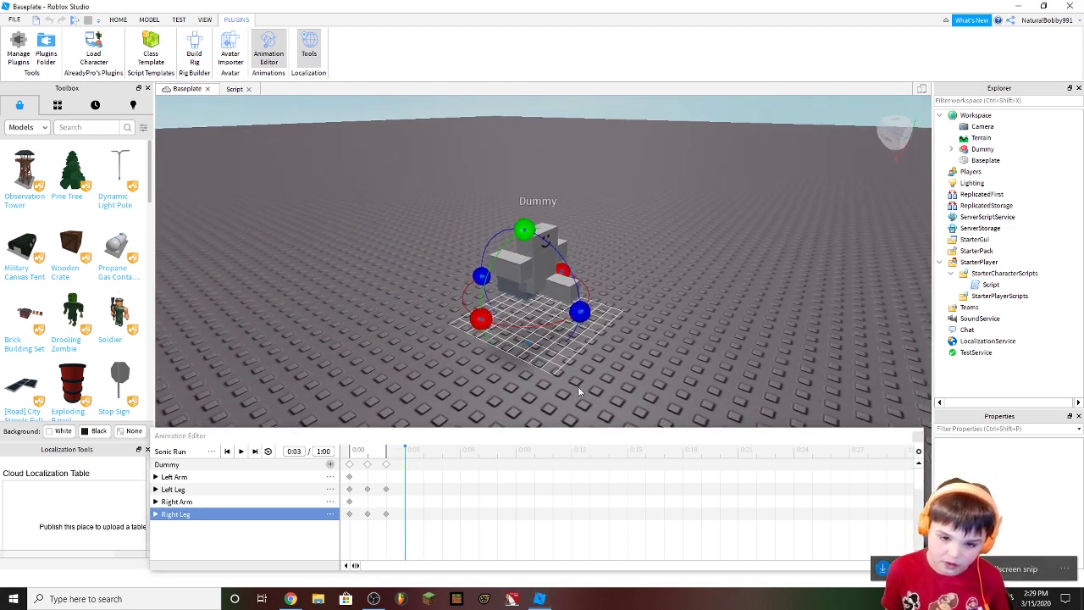
{"action": "scroll", "coordinate": [576, 386], "scroll_direction": "down", "scroll_amount": 10}
{"action": "scroll", "coordinate": [582, 386], "scroll_direction": "up", "scroll_amount": 3}
{"action": "scroll", "coordinate": [584, 387], "scroll_direction": "down", "scroll_amount": 2}
{"action": "key", "text": "d"}
{"action": "left_click_drag", "start_coordinate": [406, 451], "coordinate": [374, 525]}
{"action": "key", "text": "Delete"}
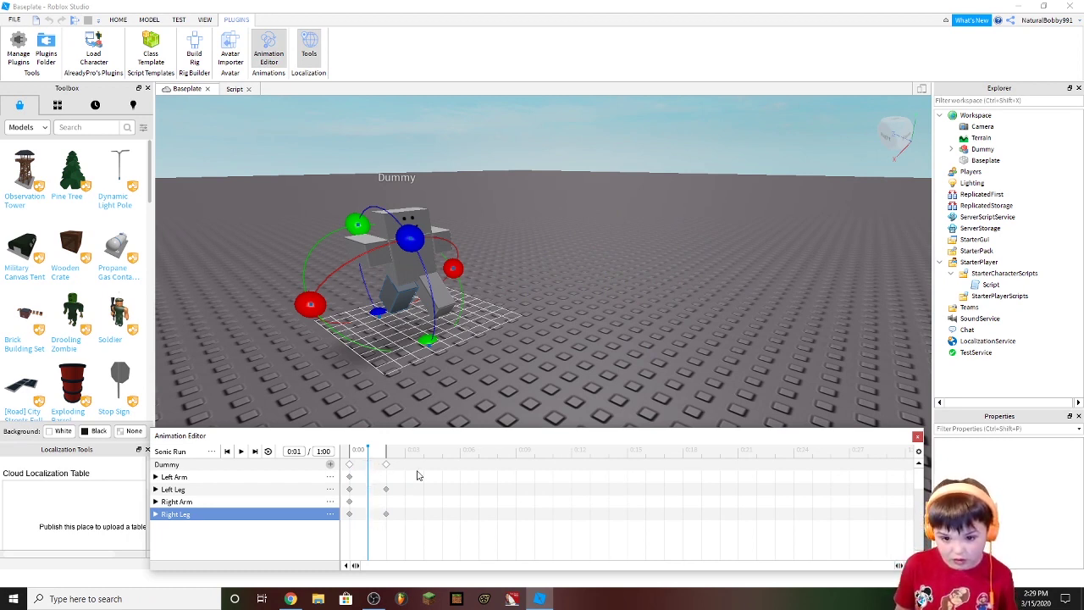
Step: Move the left and right leg keyframes from 0:02 to 0:03
{"action": "left_click_drag", "start_coordinate": [363, 455], "coordinate": [445, 480]}
{"action": "left_click_drag", "start_coordinate": [383, 461], "coordinate": [407, 549]}
{"action": "left_click_drag", "start_coordinate": [386, 492], "coordinate": [410, 493]}
{"action": "left_click", "coordinate": [407, 491]}
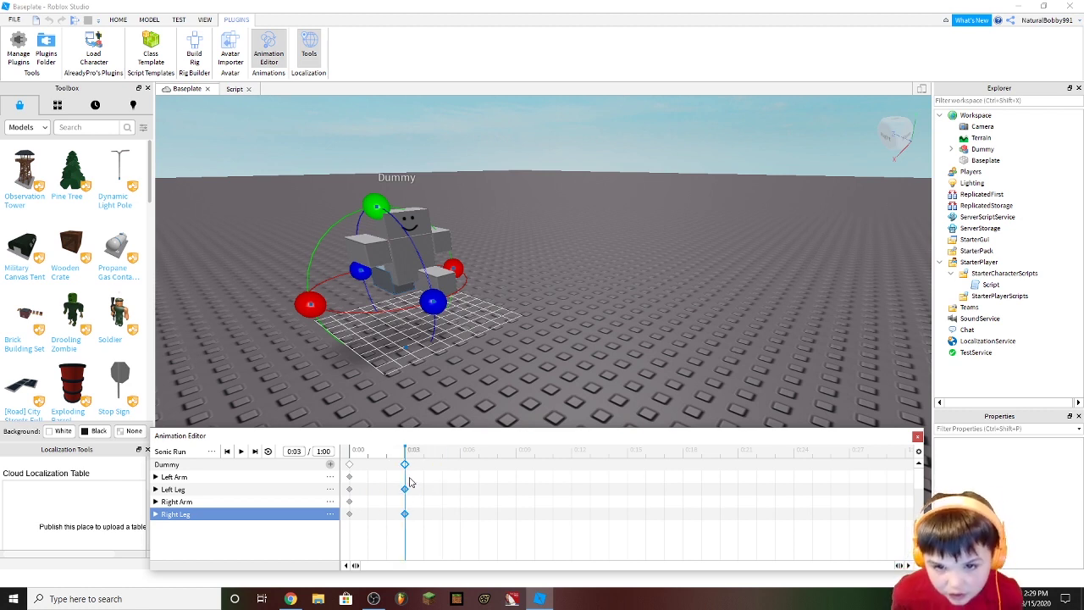
Step: At 0:06, rotate both of the dummy's legs back to a straight standing pose
{"action": "left_click_drag", "start_coordinate": [405, 456], "coordinate": [460, 487]}
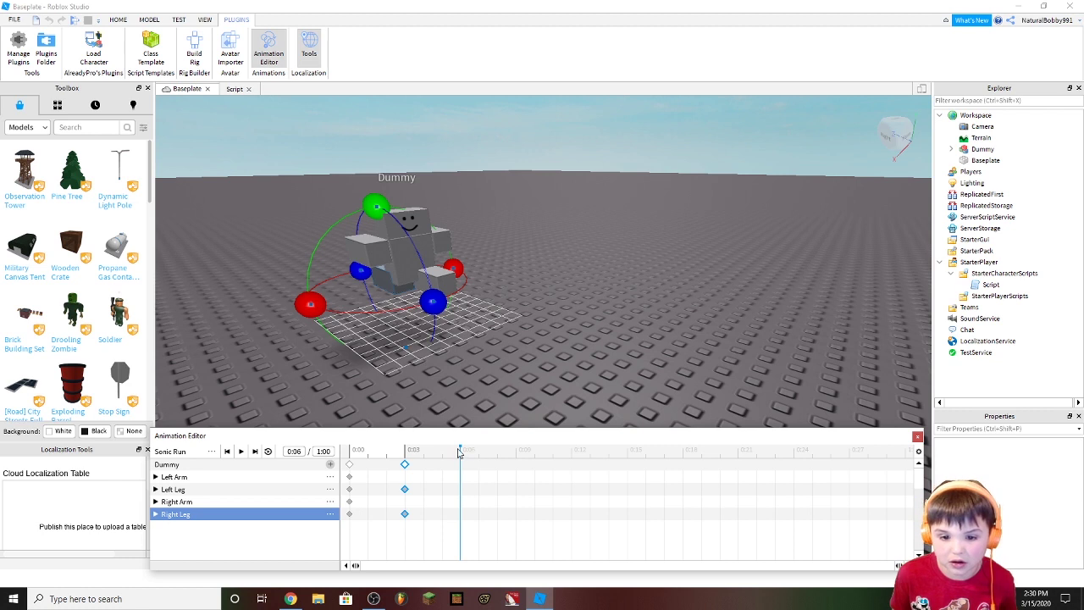
{"action": "left_click", "coordinate": [447, 283]}
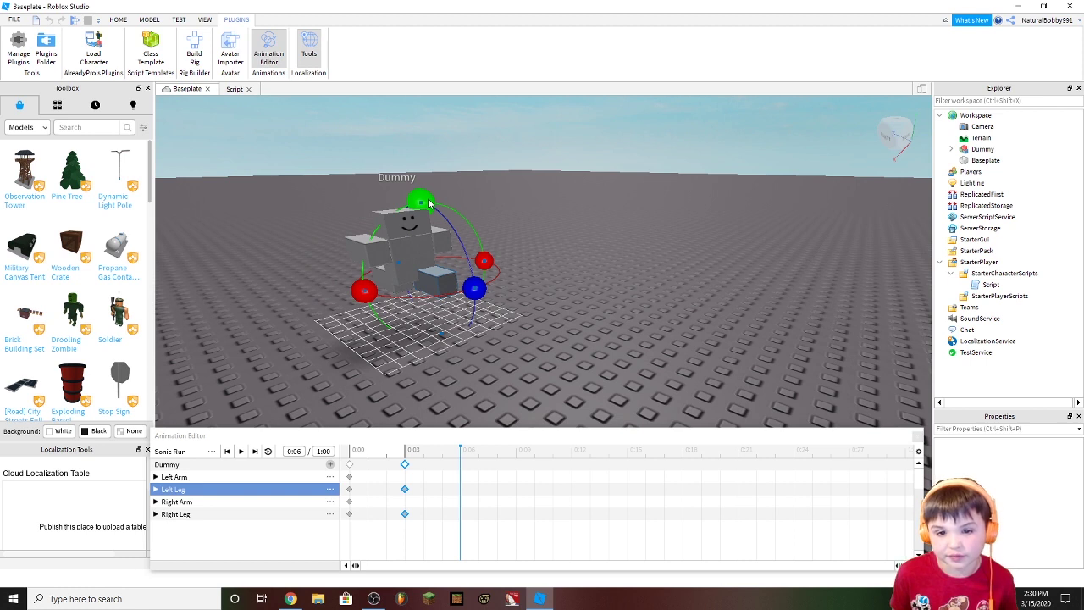
{"action": "left_click_drag", "start_coordinate": [437, 219], "coordinate": [442, 363]}
{"action": "left_click", "coordinate": [389, 290]}
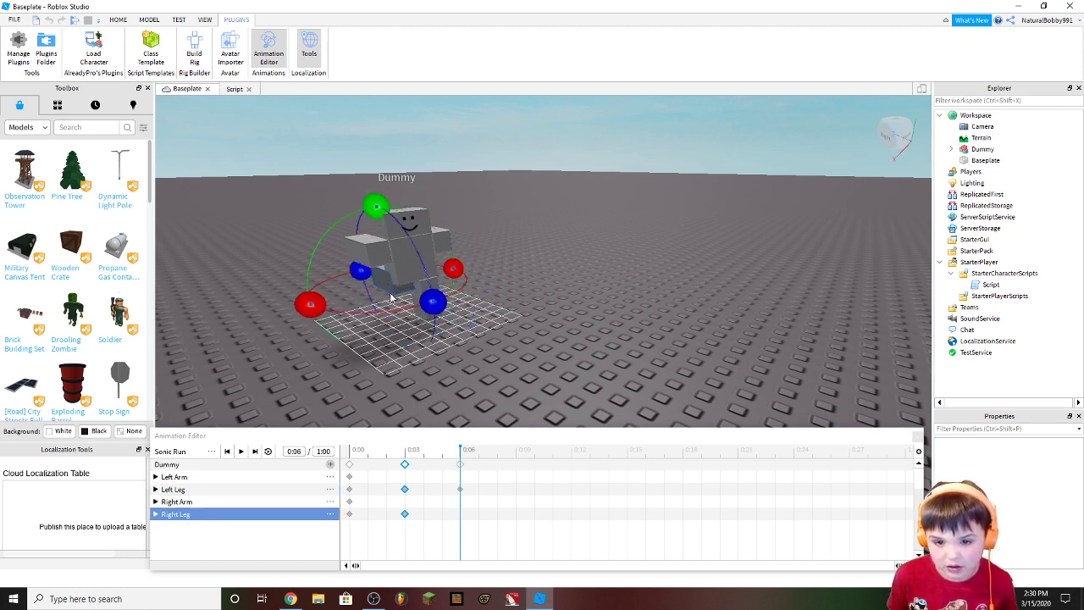
{"action": "left_click_drag", "start_coordinate": [431, 300], "coordinate": [424, 326]}
Step: At 0:09, swing the right leg forward and the left leg backward into the opposite stride
{"action": "left_click_drag", "start_coordinate": [455, 446], "coordinate": [516, 449]}
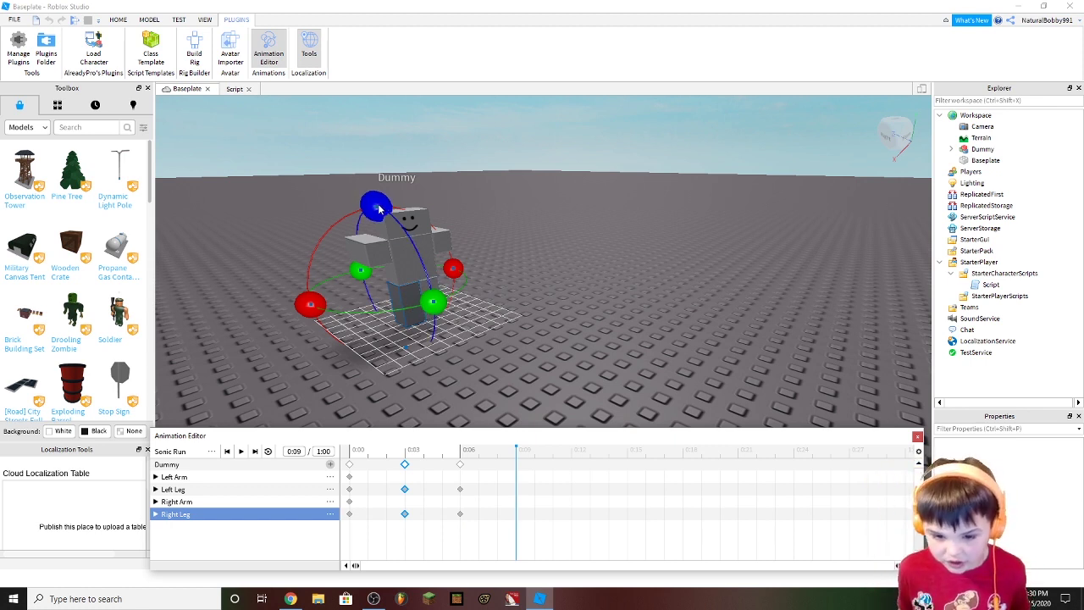
{"action": "left_click_drag", "start_coordinate": [515, 450], "coordinate": [523, 477]}
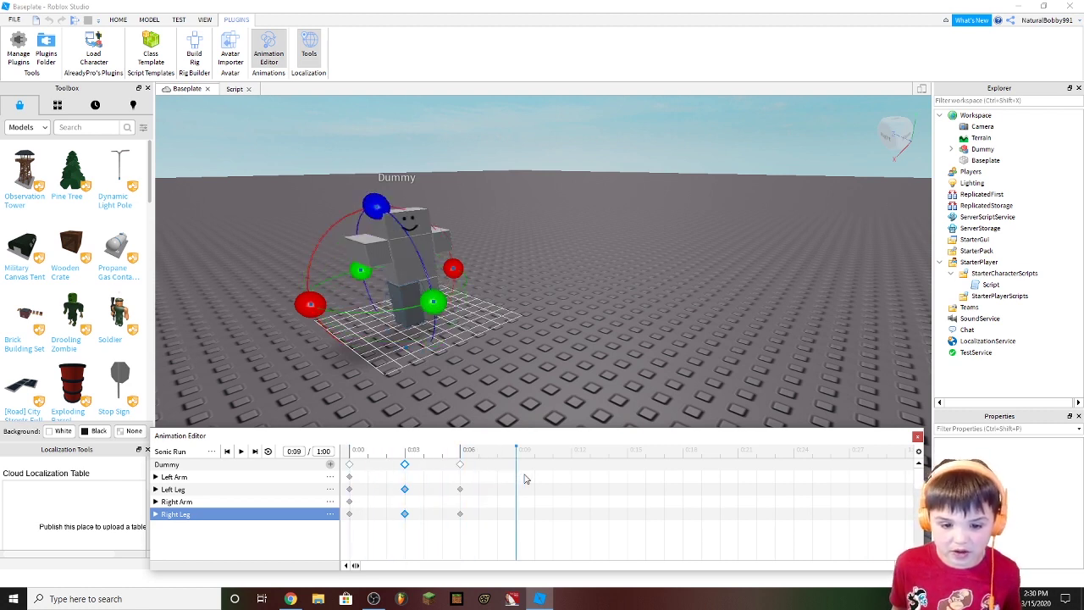
{"action": "left_click_drag", "start_coordinate": [370, 206], "coordinate": [283, 282]}
{"action": "left_click", "coordinate": [426, 316]}
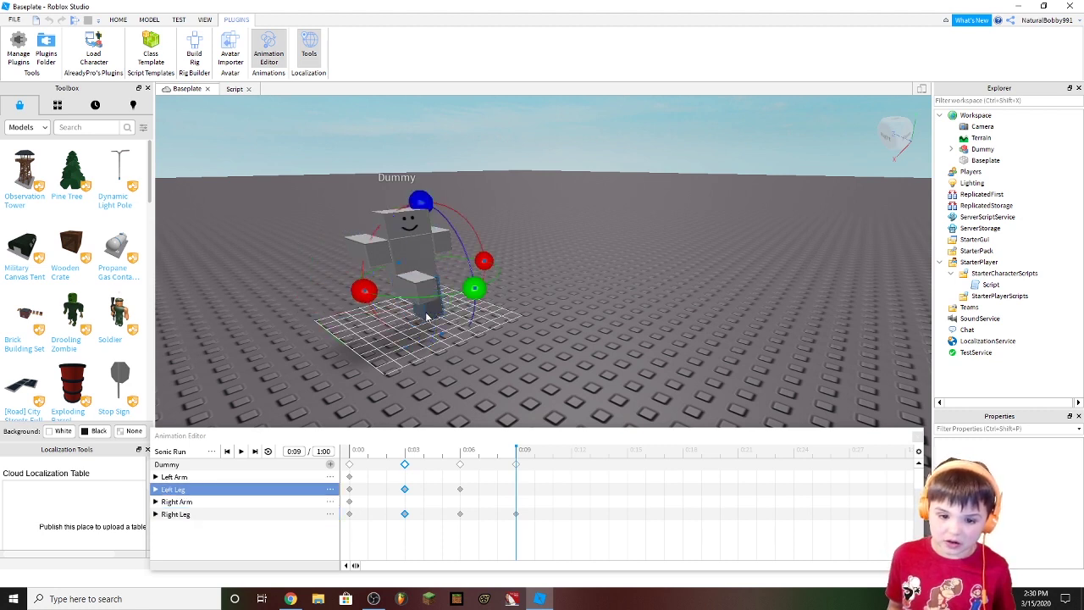
{"action": "key", "text": "space"}
{"action": "left_click_drag", "start_coordinate": [421, 201], "coordinate": [465, 347]}
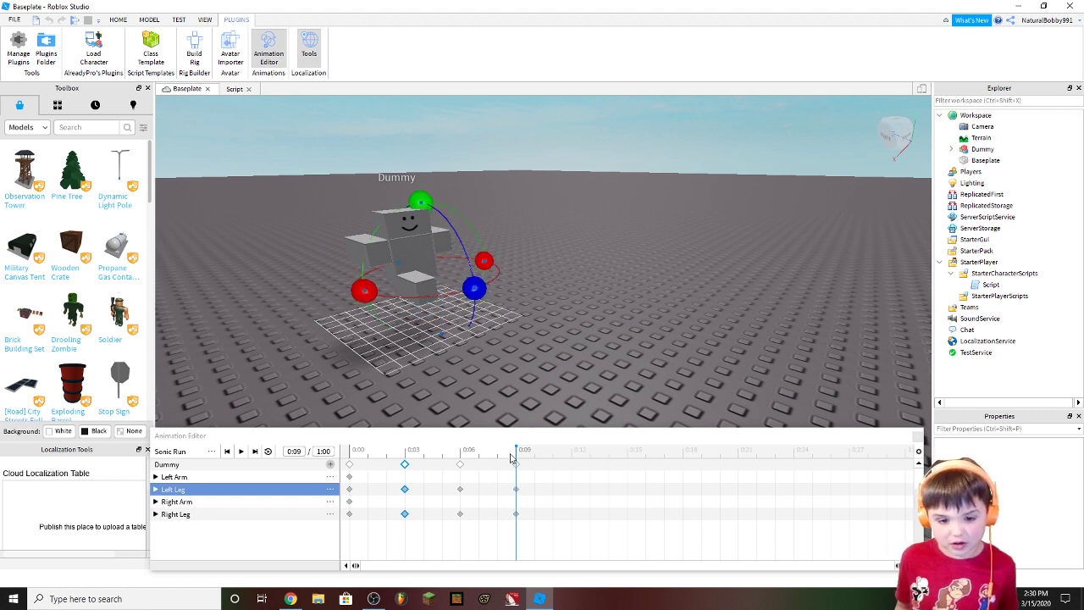
Step: Rotate both legs back to a straight standing pose at 0:12 and turn on looping for the animation
{"action": "left_click_drag", "start_coordinate": [516, 463], "coordinate": [567, 462]}
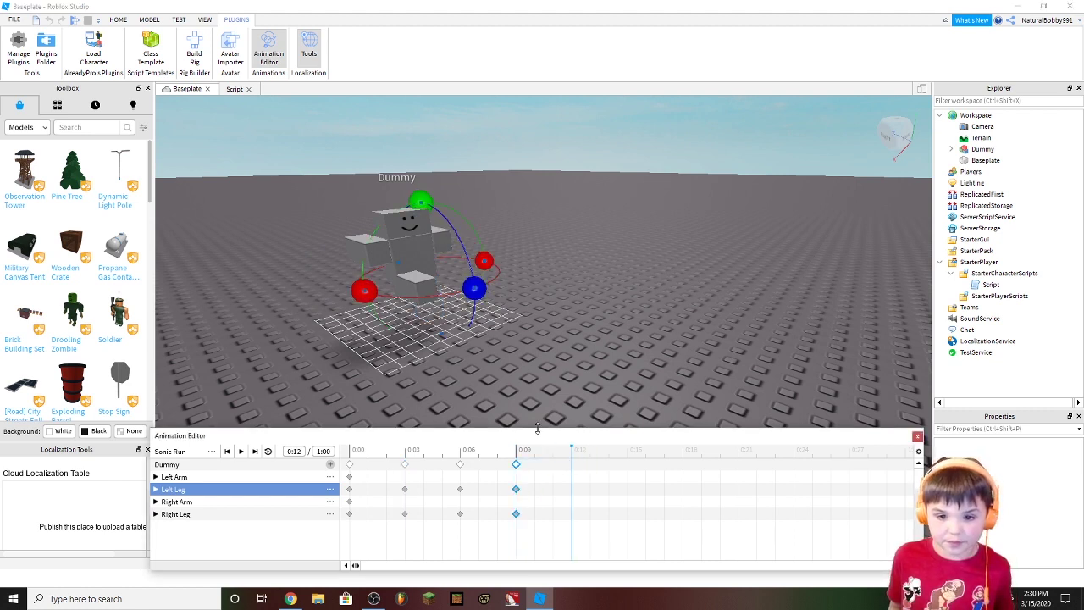
{"action": "left_click_drag", "start_coordinate": [470, 293], "coordinate": [376, 206]}
{"action": "left_click", "coordinate": [417, 291]}
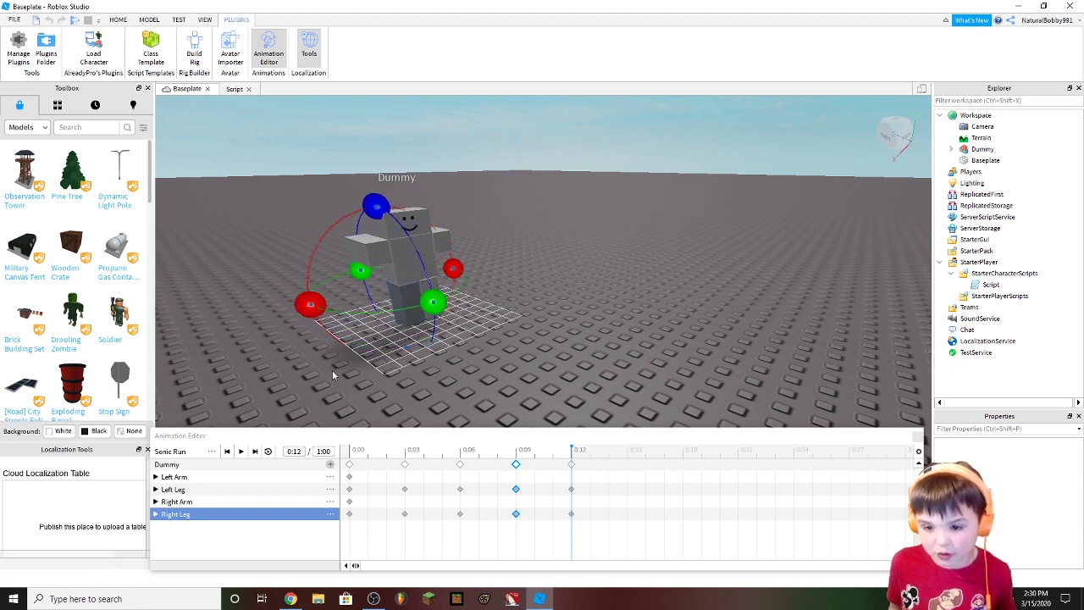
{"action": "left_click", "coordinate": [268, 451]}
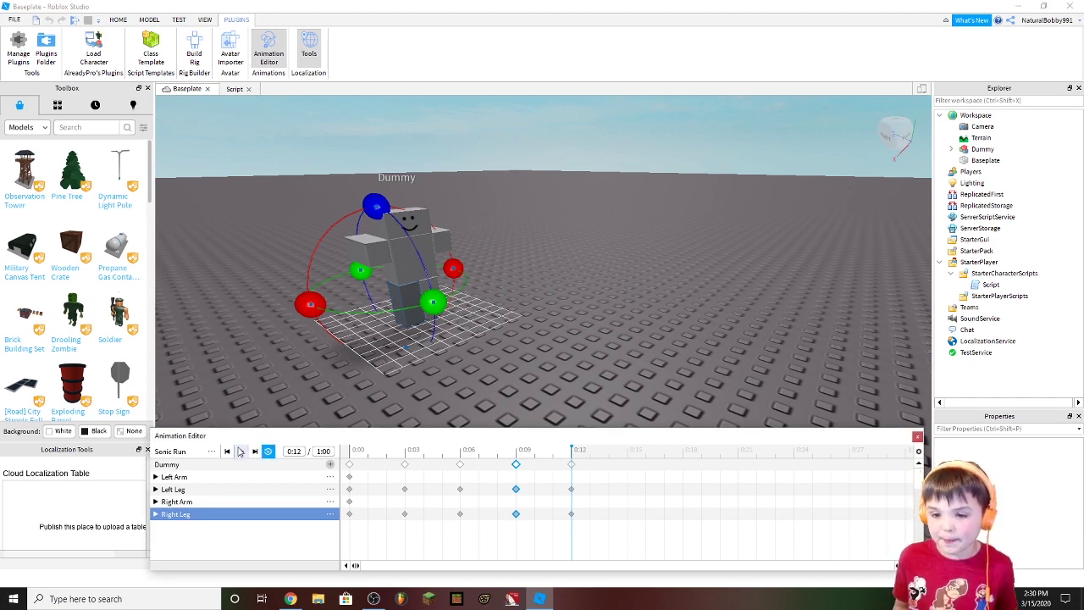